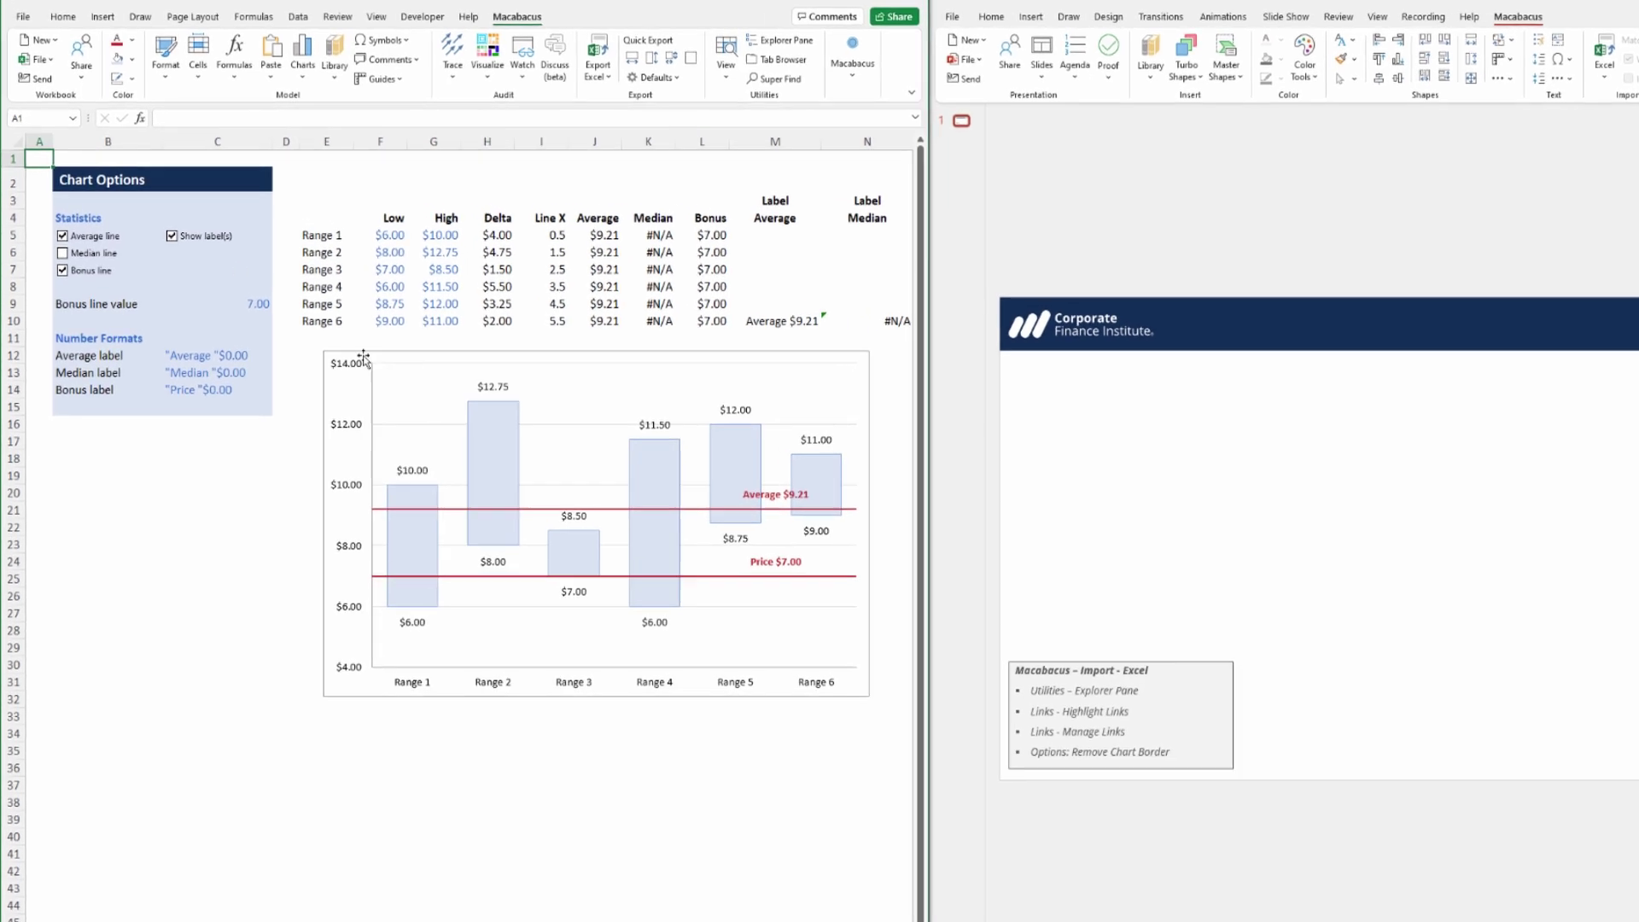
- Select the football-field chart with the Average $9.21 and Price $7.00 lines in Excel
{"action": "left_click", "coordinate": [392, 357]}
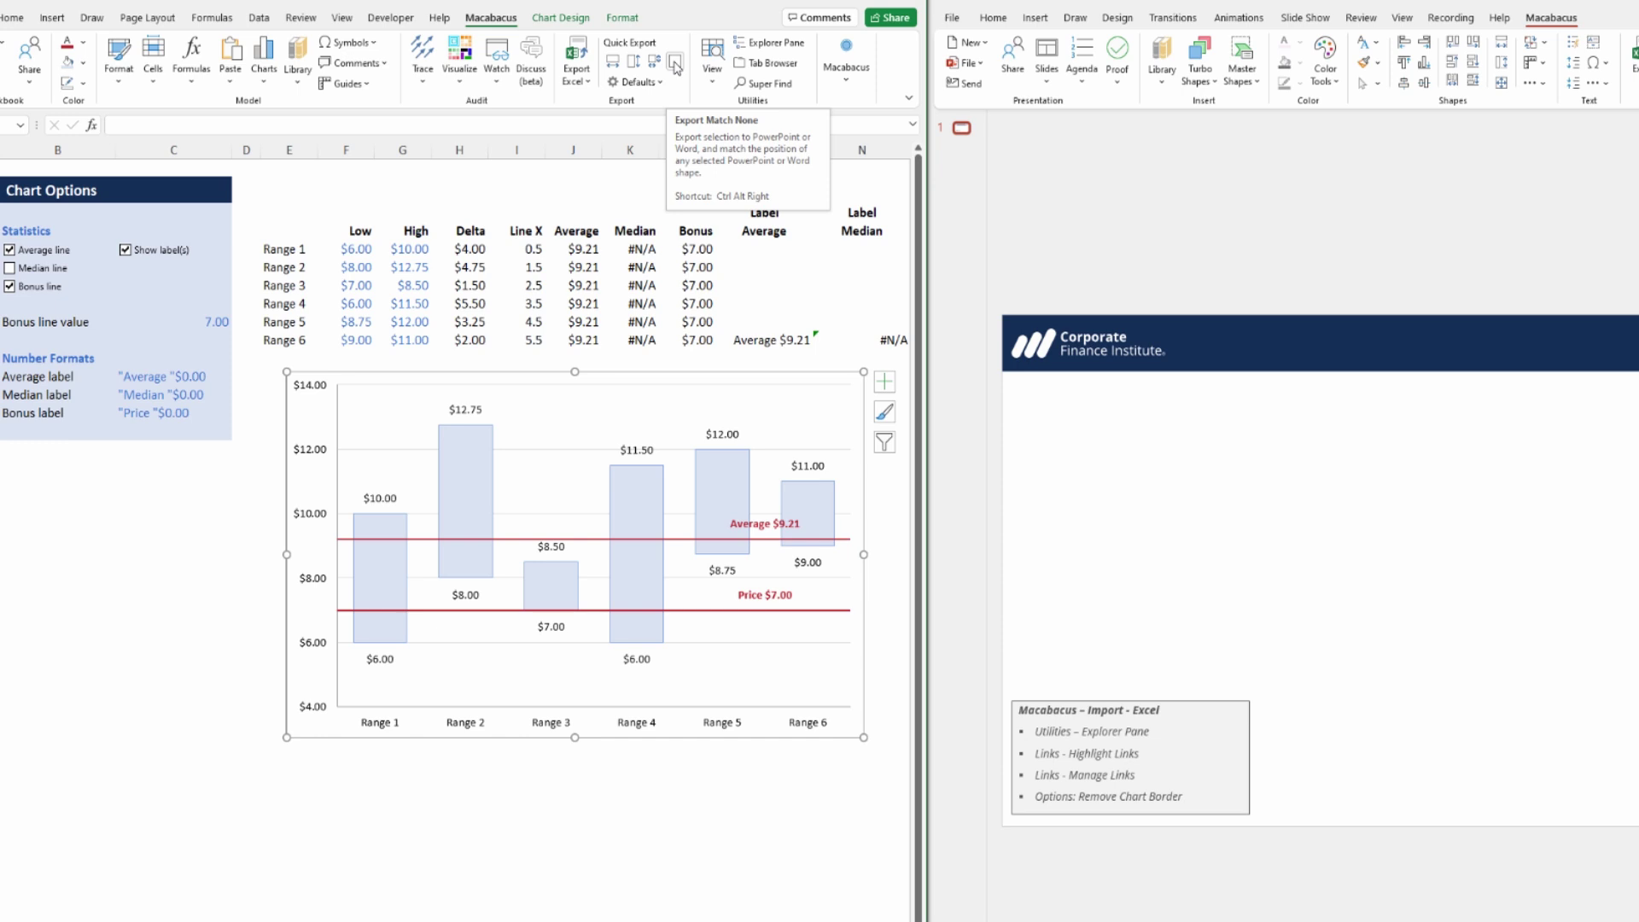
- Export the range chart into the slide and centre it just under the header banner
{"action": "left_click", "coordinate": [675, 63]}
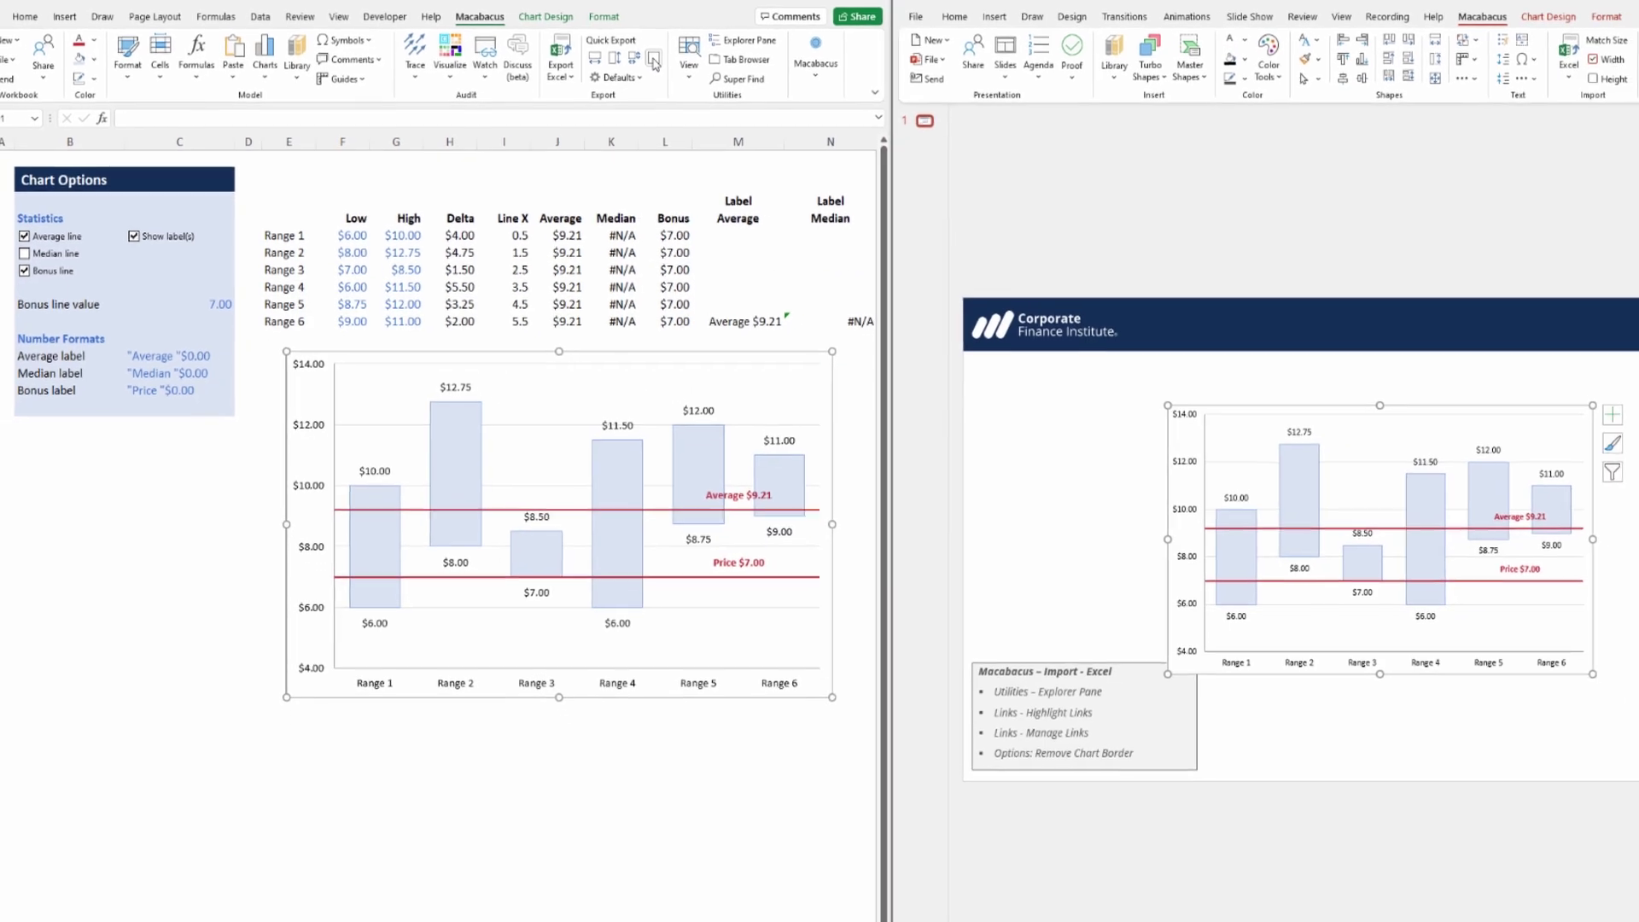
{"action": "left_click_drag", "start_coordinate": [1291, 408], "coordinate": [1347, 391]}
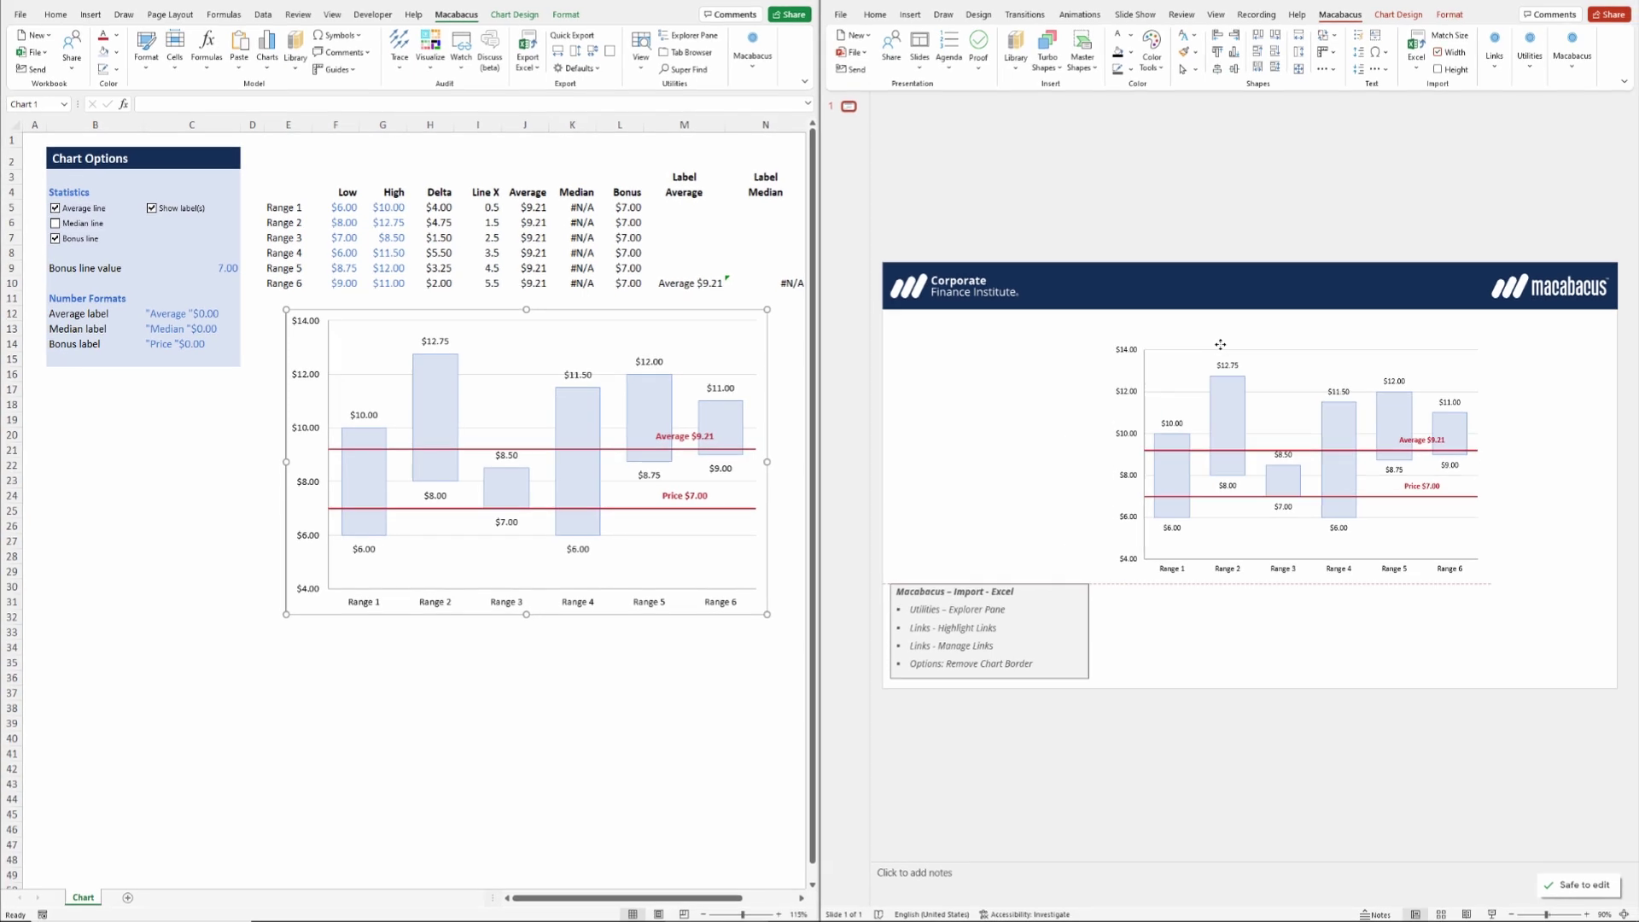
{"action": "left_click_drag", "start_coordinate": [1221, 344], "coordinate": [1190, 331]}
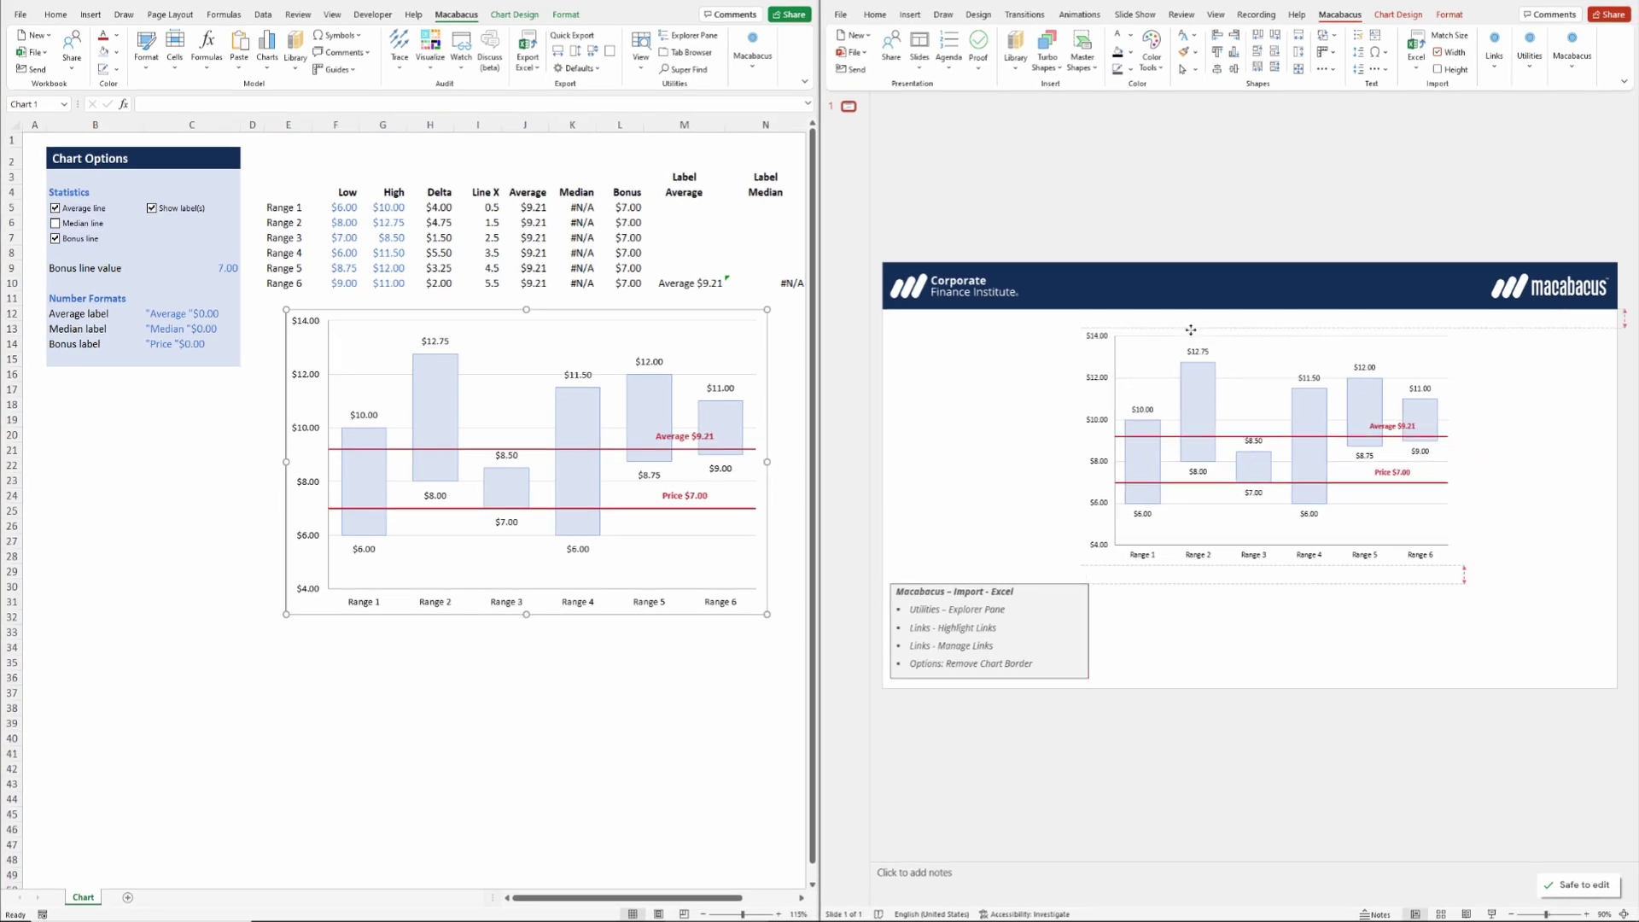
{"action": "left_click", "coordinate": [1010, 414]}
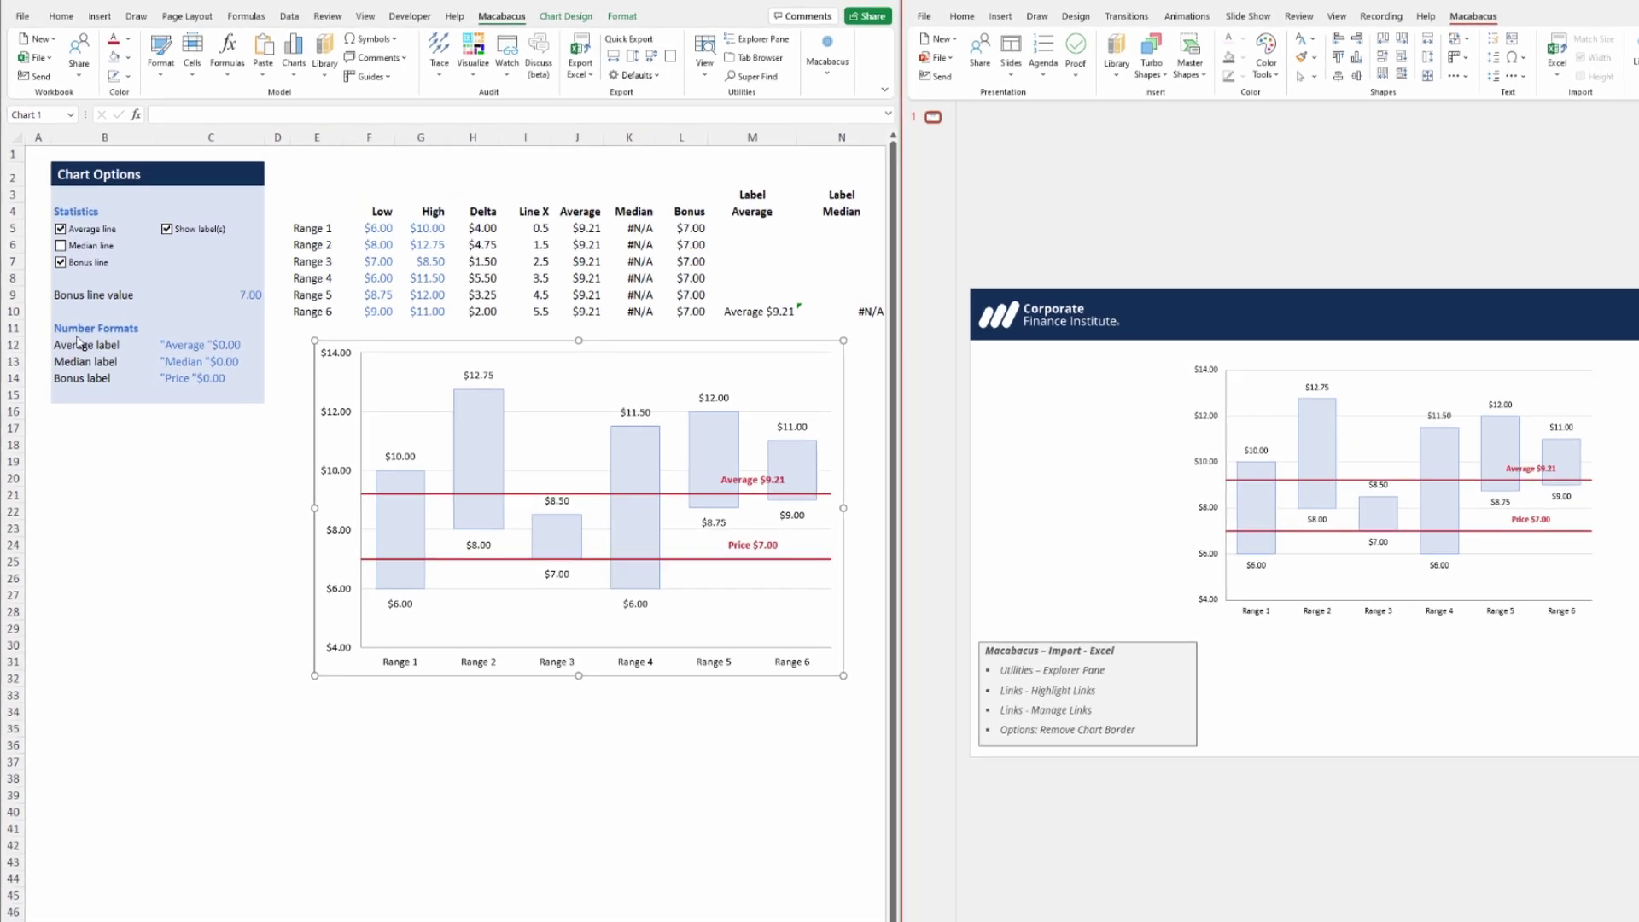
- Set the bonus line value in C9 to 5 so the price line reads $5.00
{"action": "left_click", "coordinate": [65, 295]}
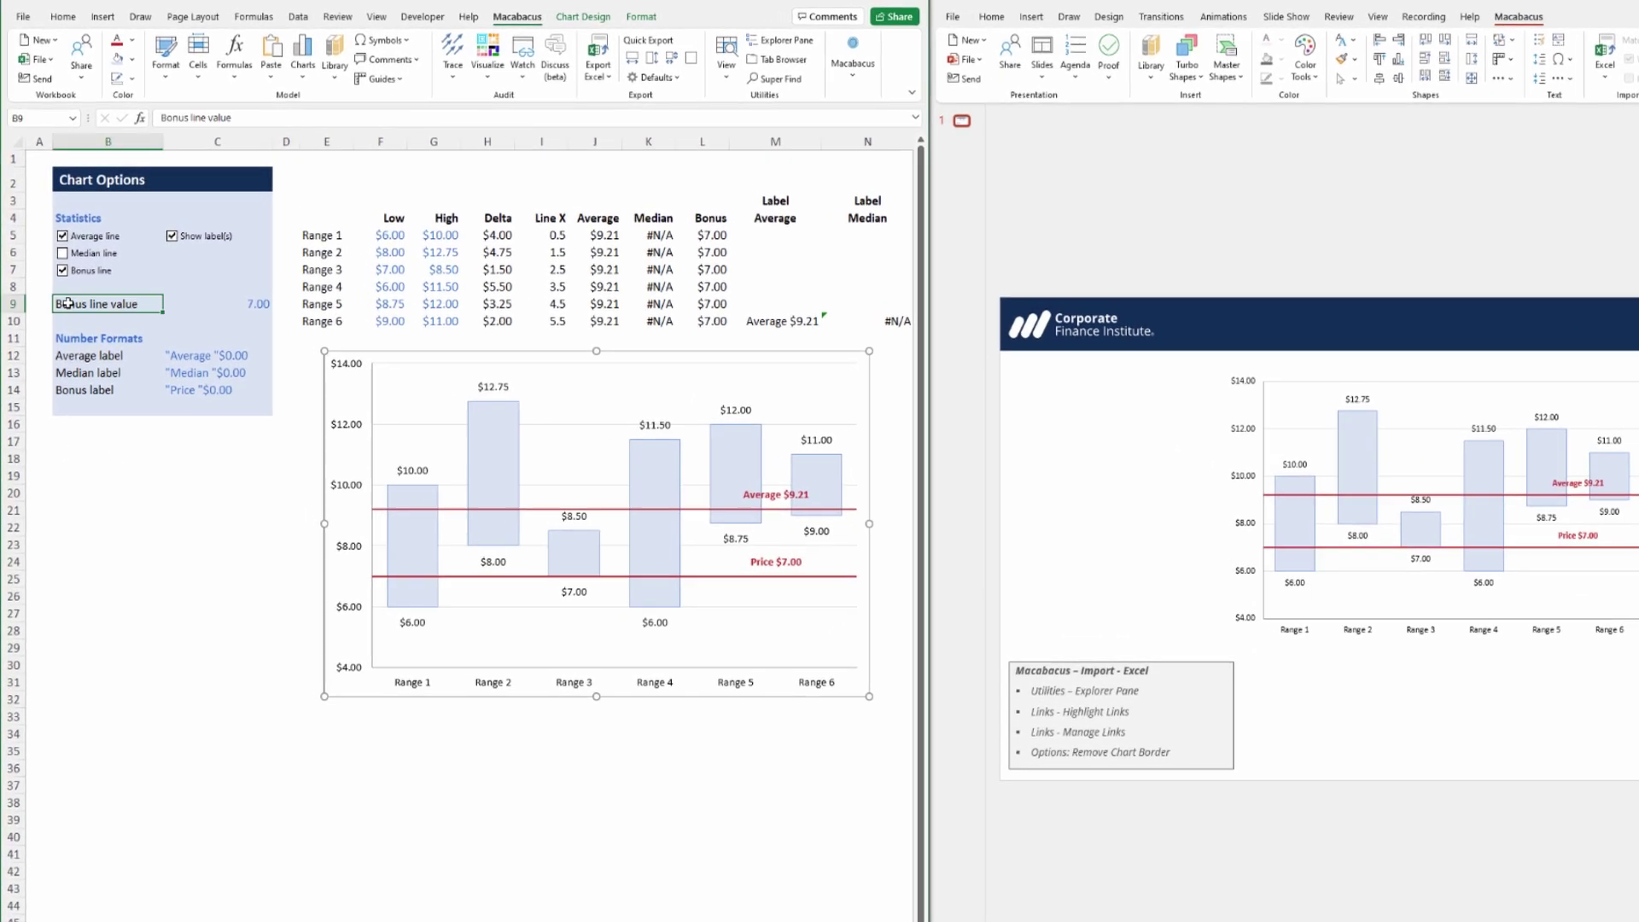
{"action": "key", "text": "Tab"}
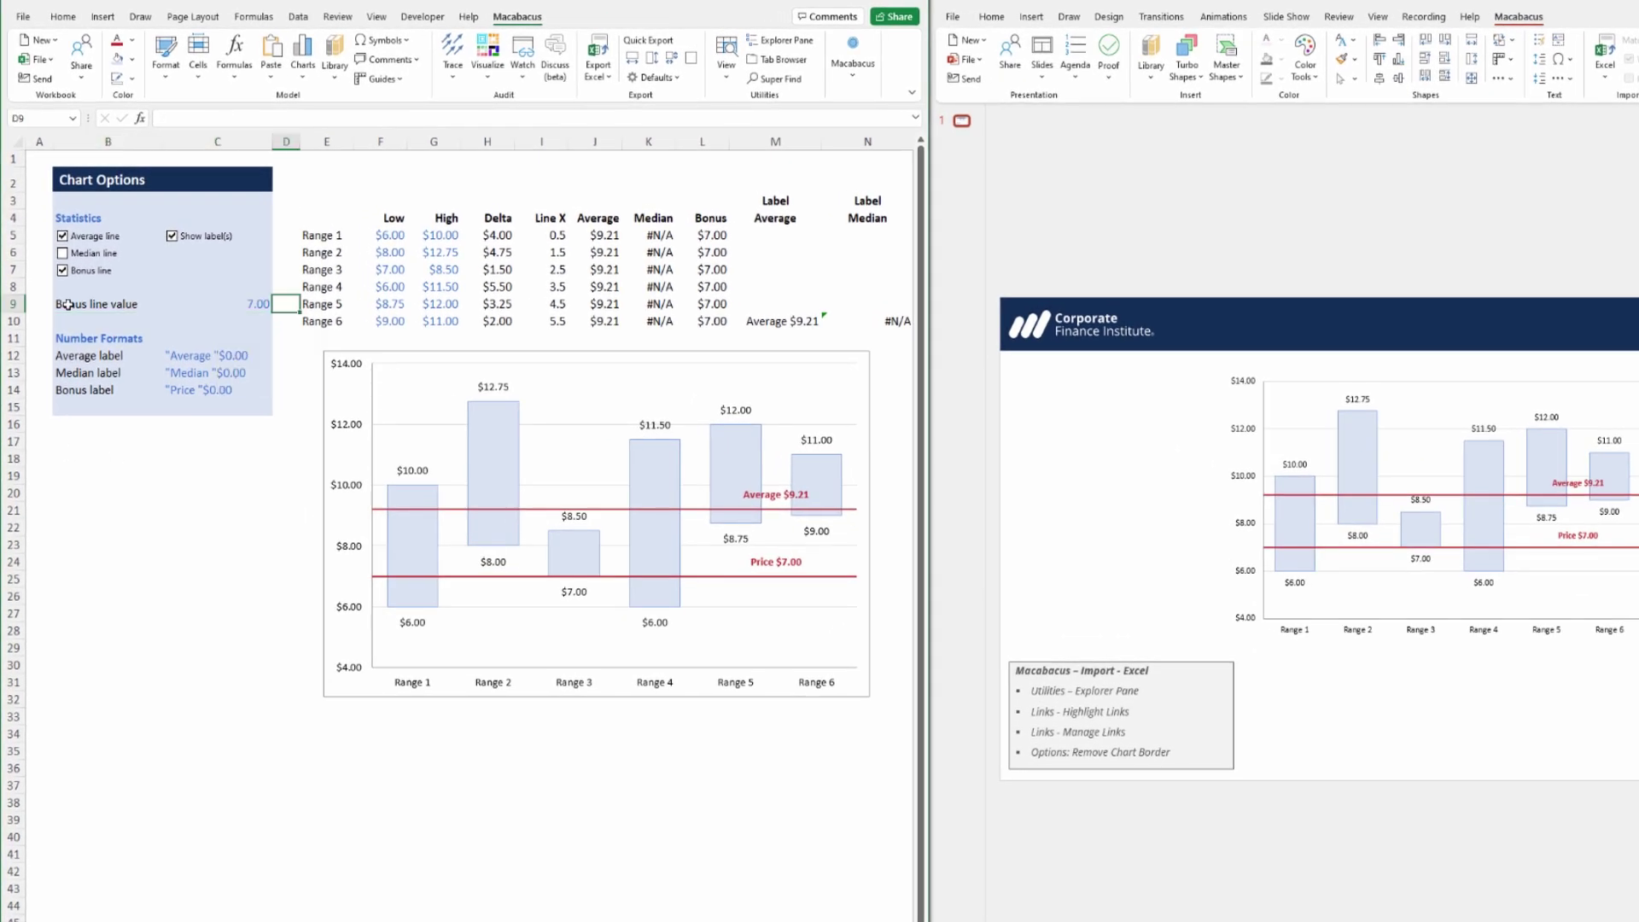
{"action": "type", "text": "5"}
{"action": "key", "text": "Return"}
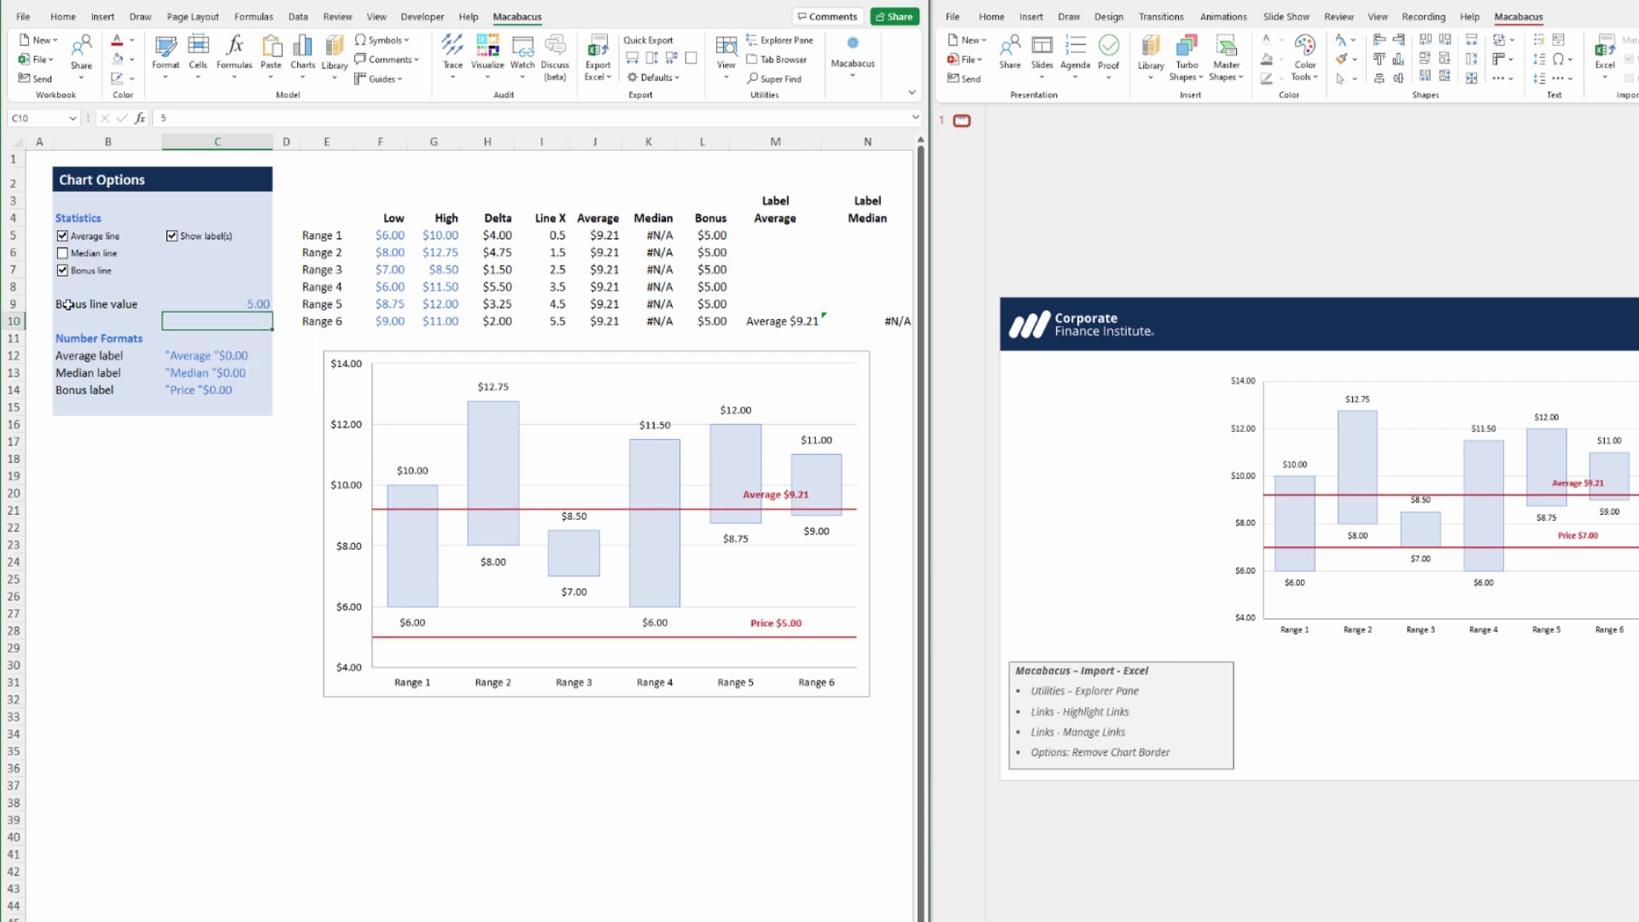
- Fill the chart's down-bars with a light orange theme colour
{"action": "right_click", "coordinate": [507, 450]}
{"action": "left_click", "coordinate": [536, 415]}
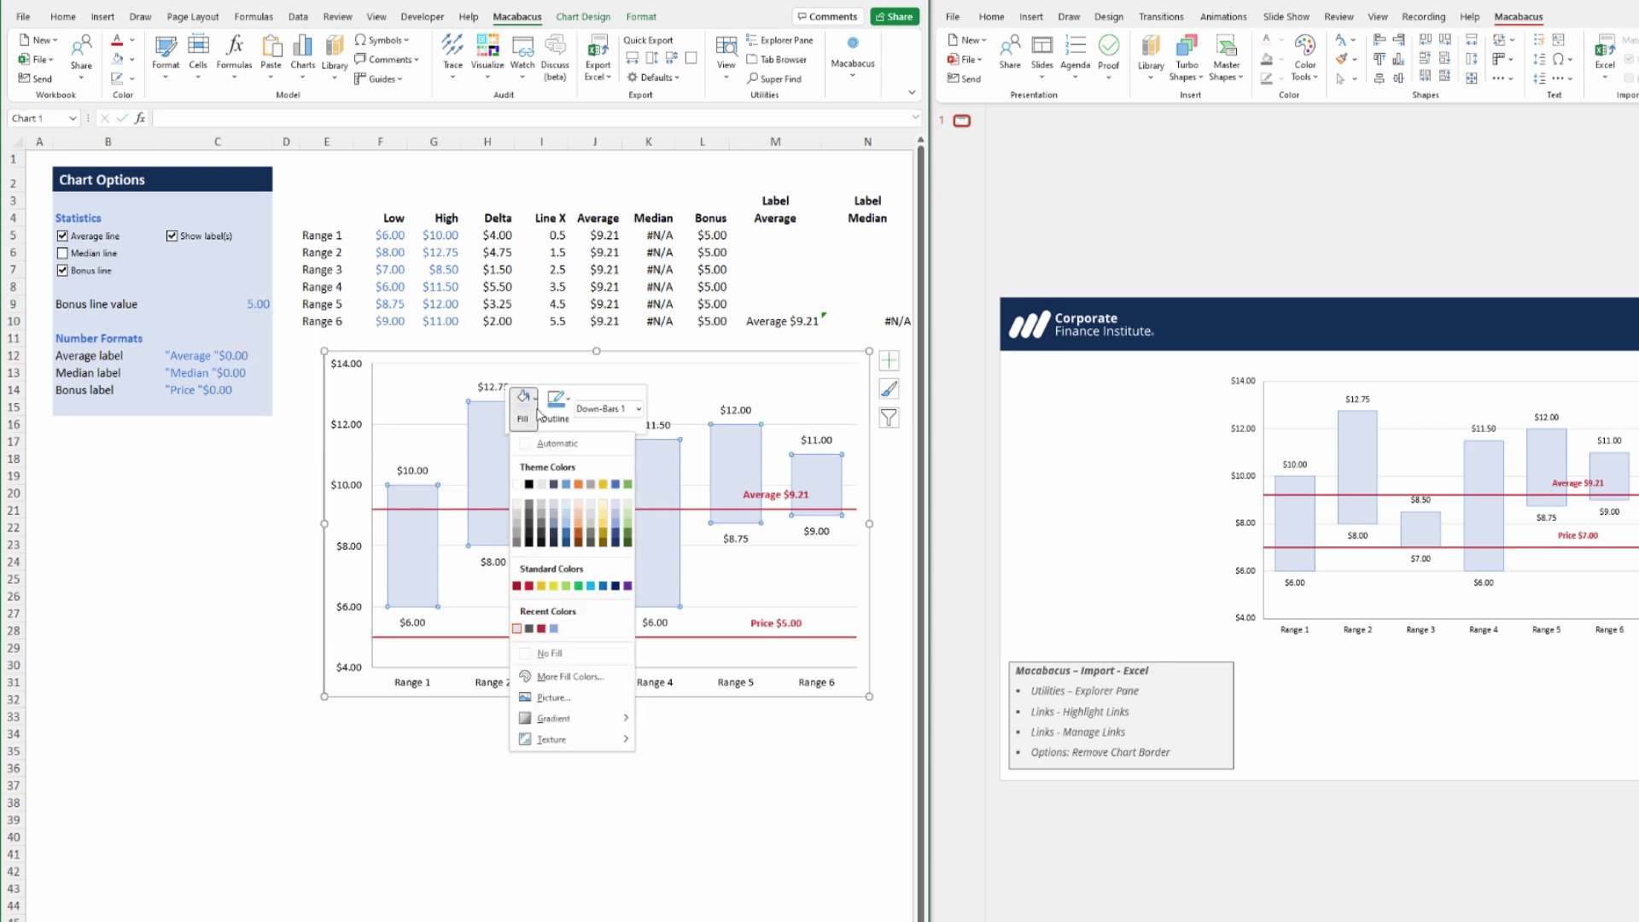
{"action": "left_click", "coordinate": [588, 497]}
{"action": "left_click", "coordinate": [209, 544]}
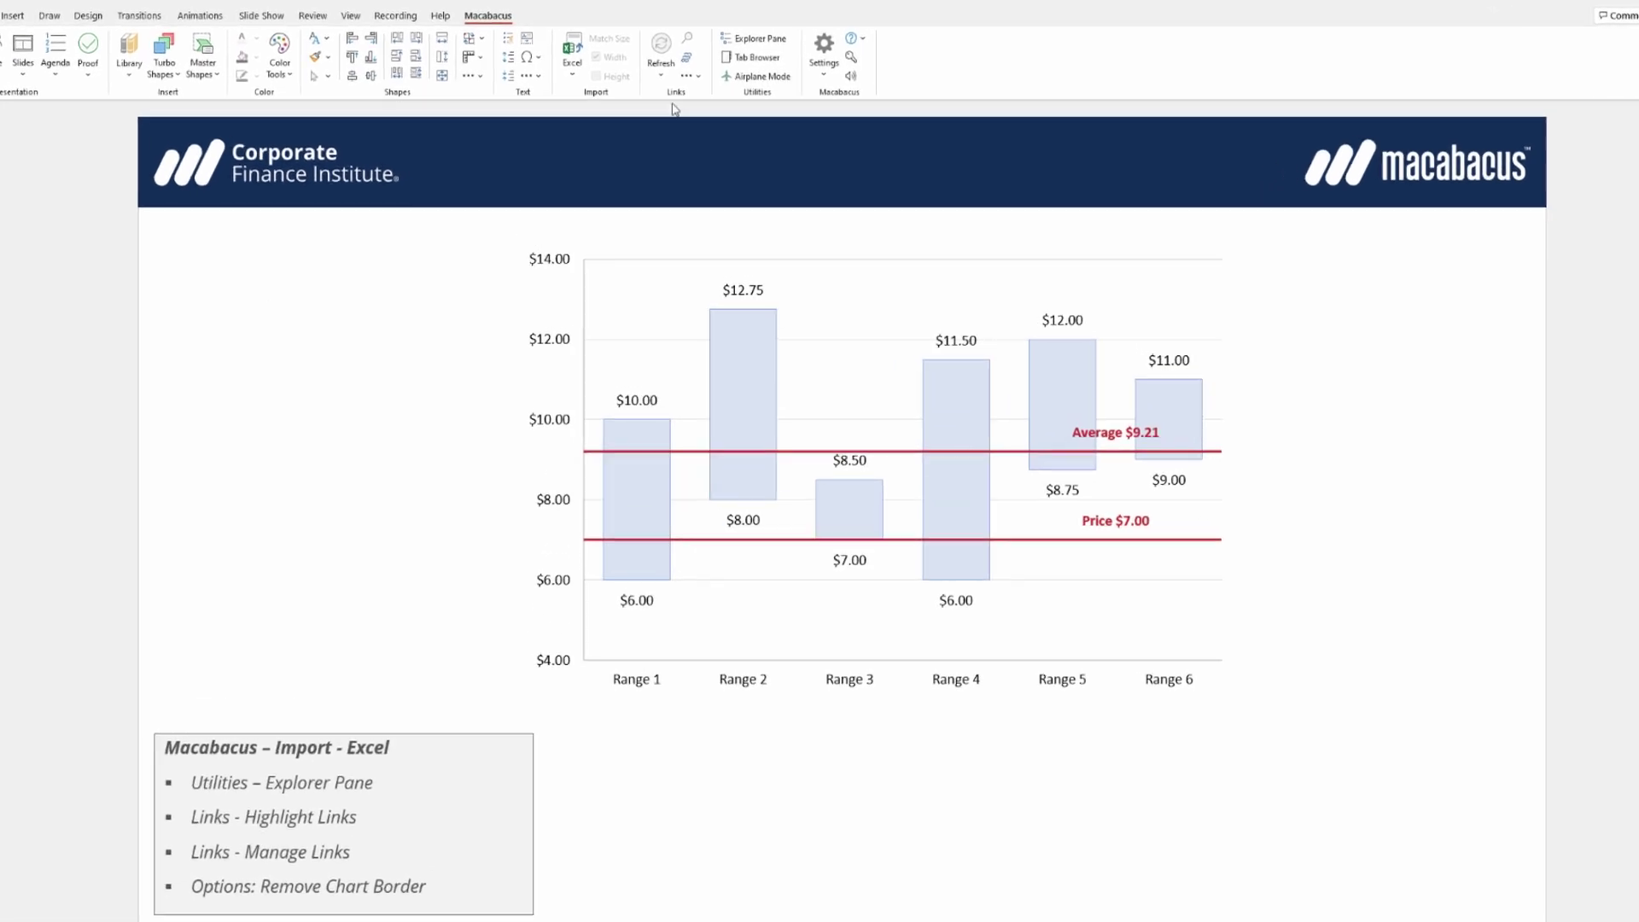
- Refresh all shape and text links so the slide chart shows orange bars and Price $5.00
{"action": "left_click", "coordinate": [661, 75]}
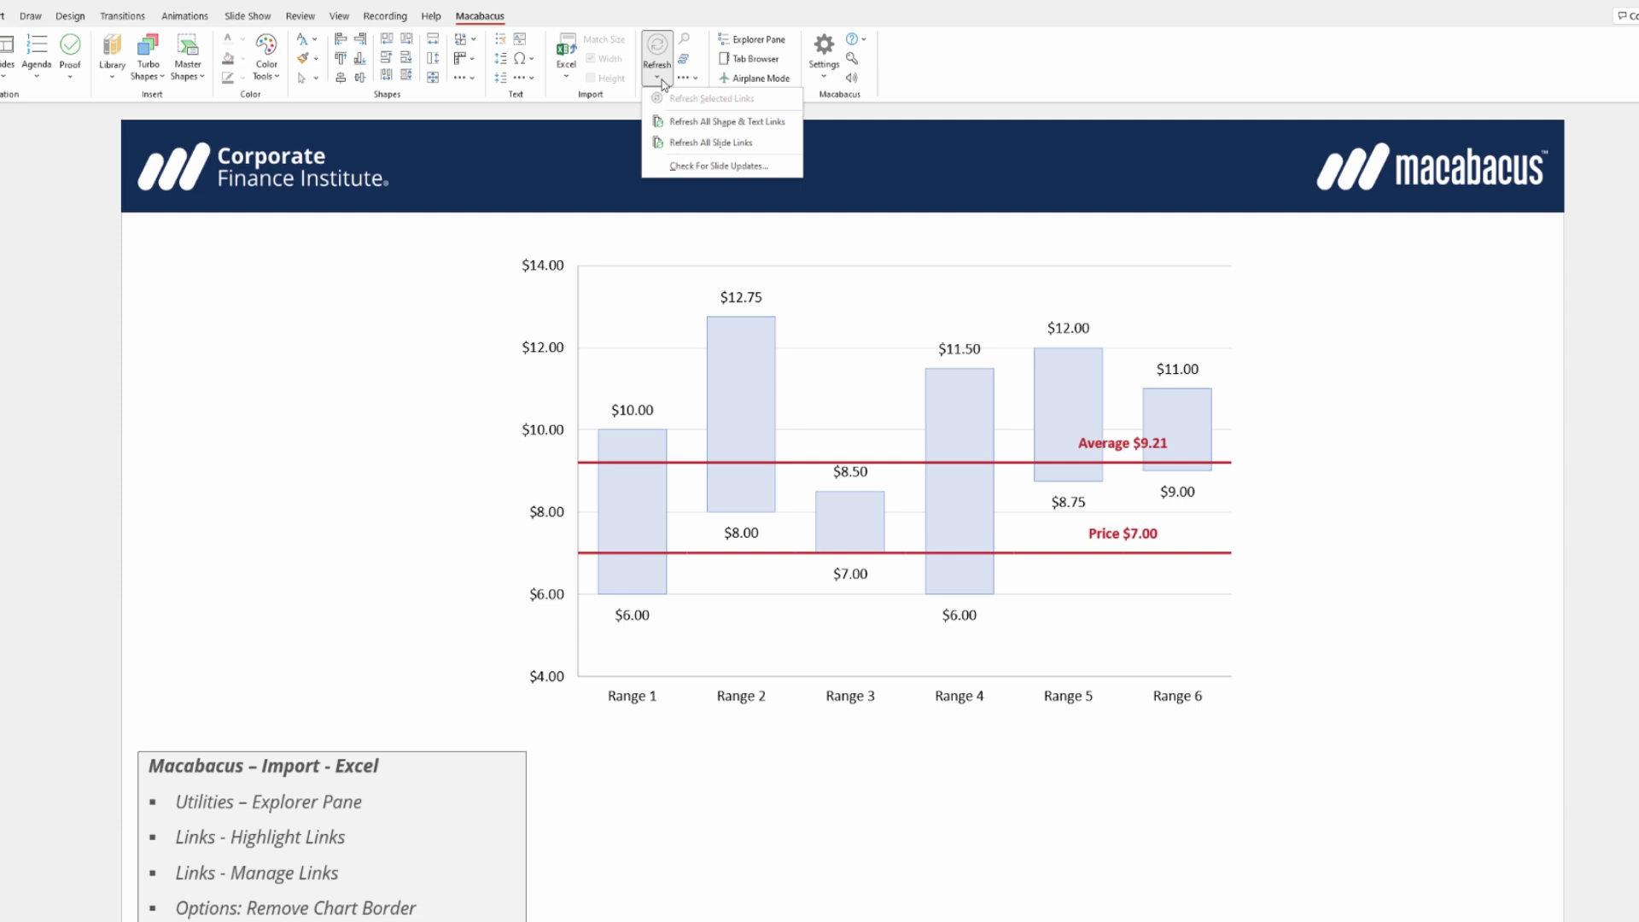
{"action": "left_click", "coordinate": [683, 128]}
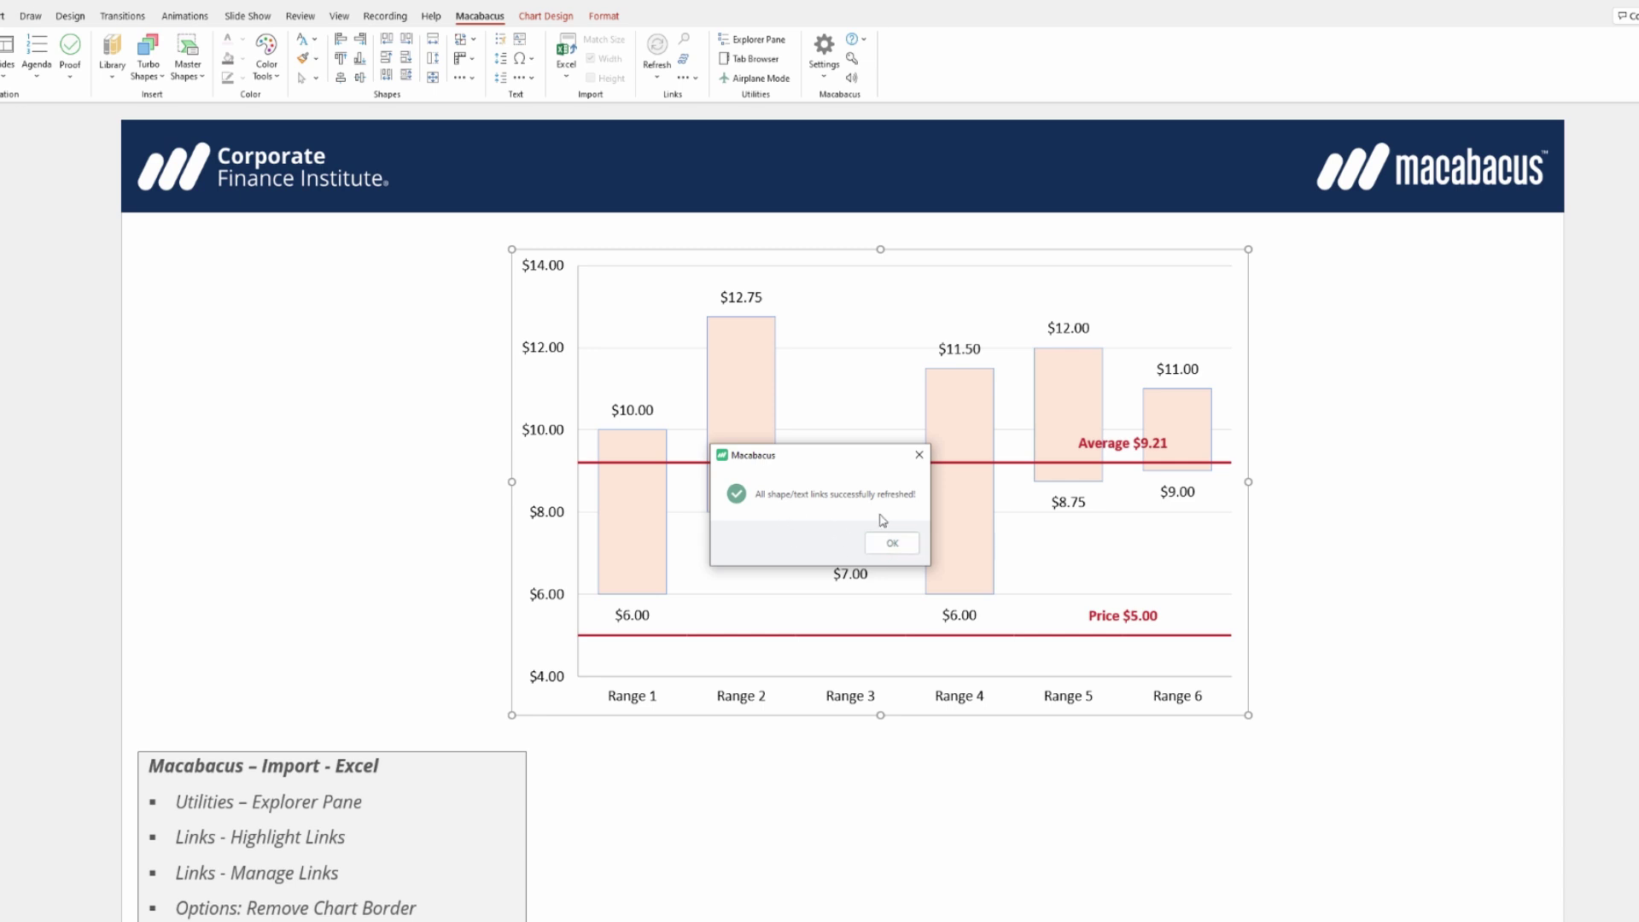
{"action": "left_click", "coordinate": [894, 549]}
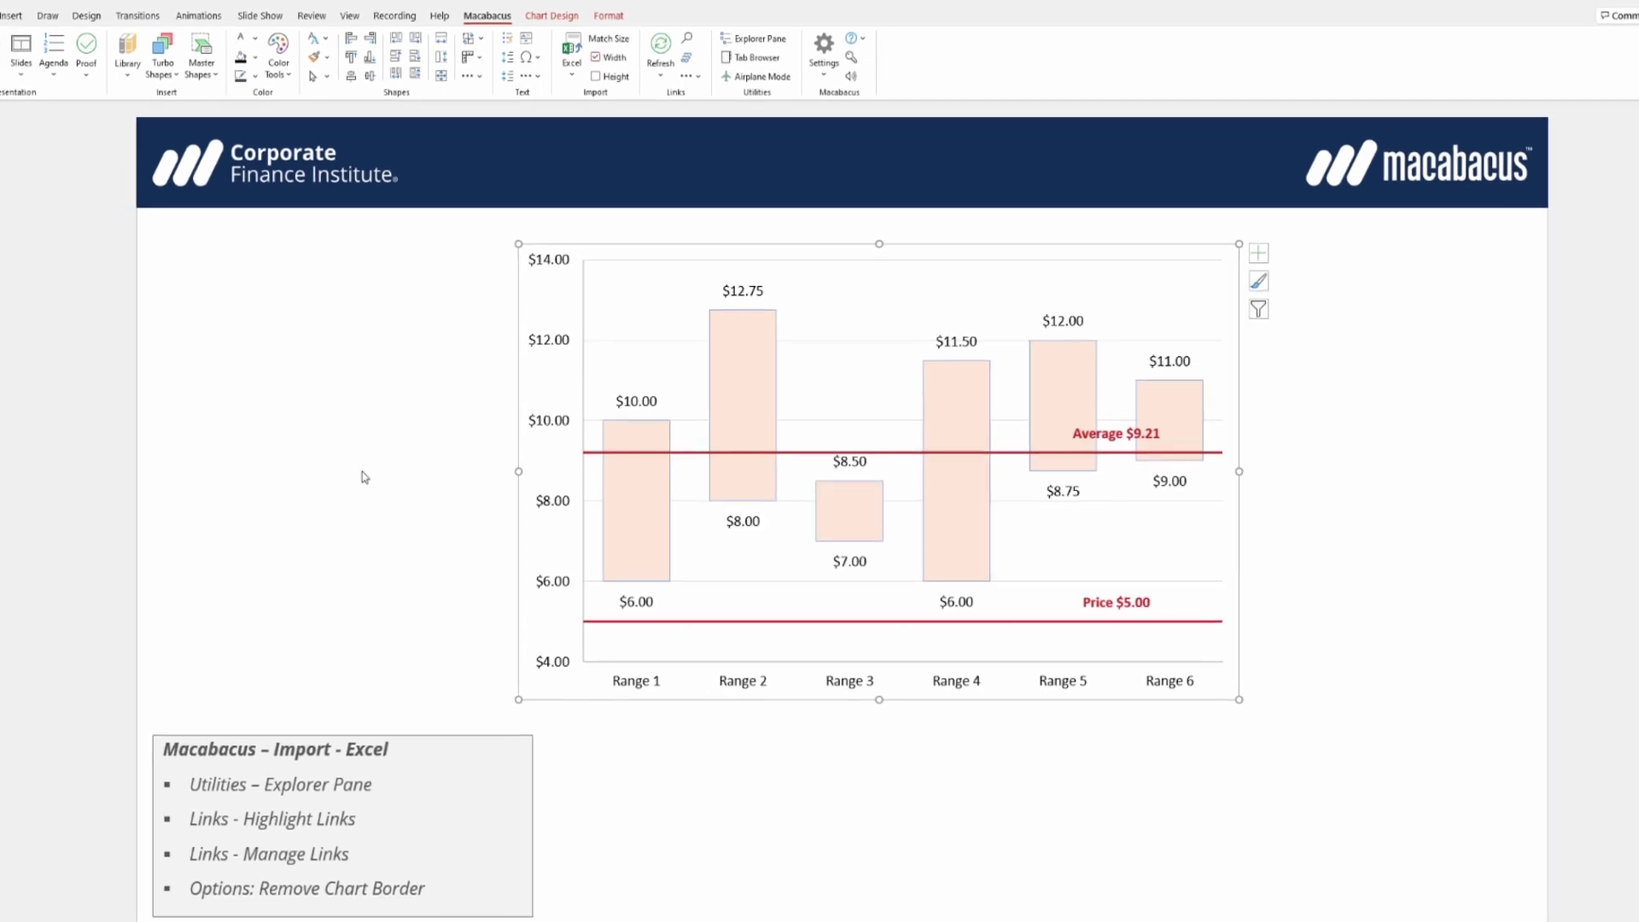
{"action": "left_click", "coordinate": [350, 488]}
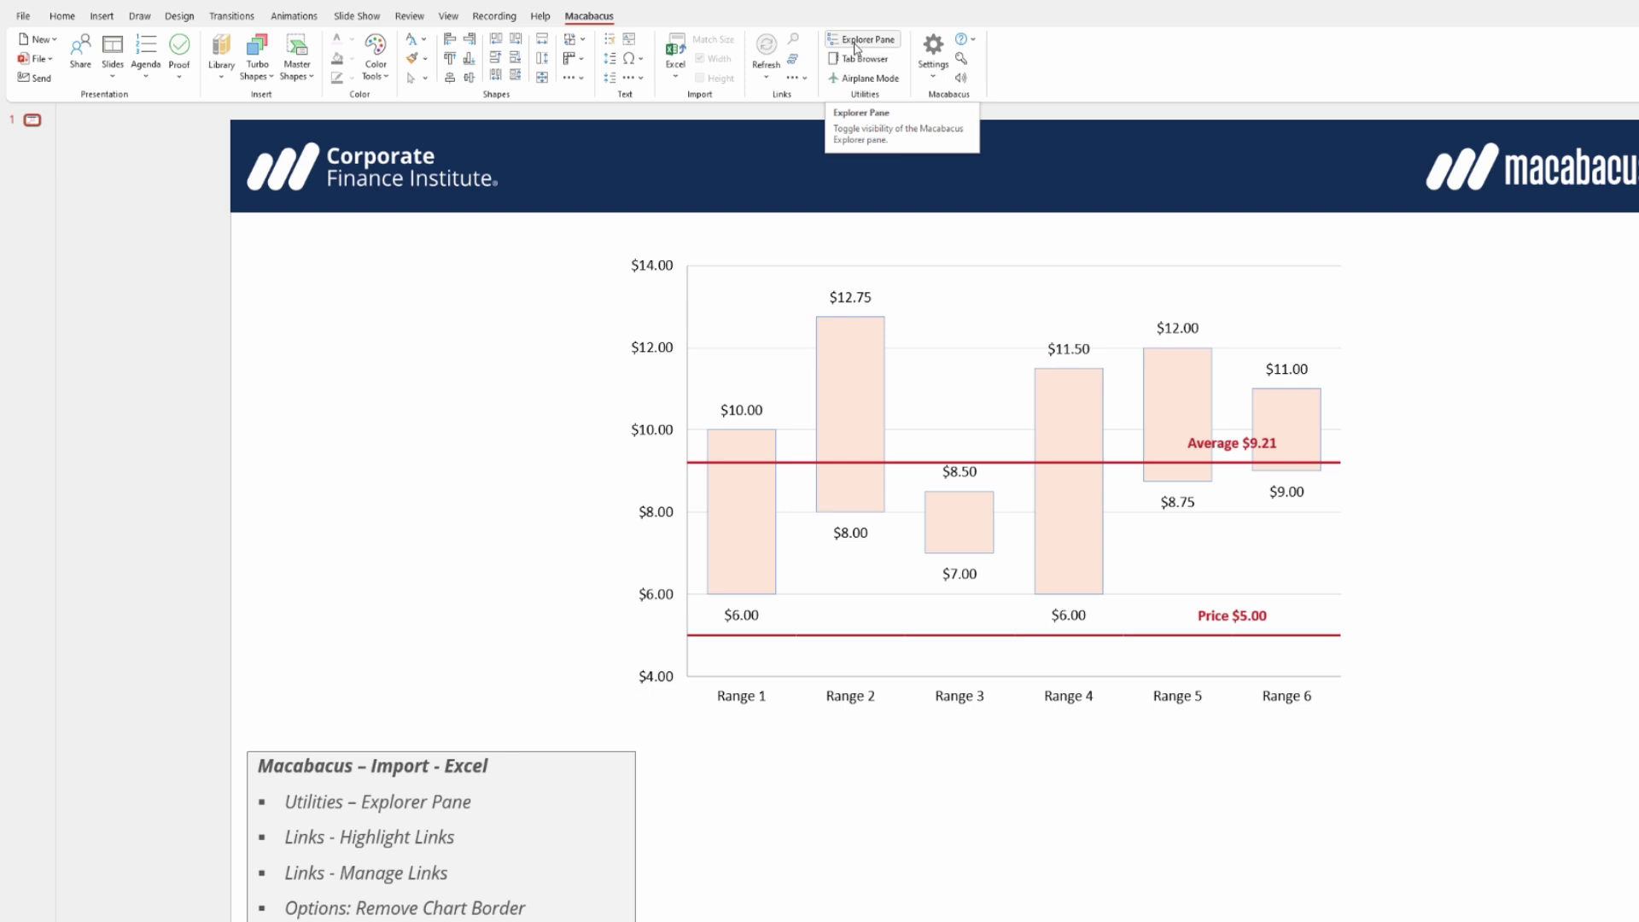
- Show the Macabacus Explorer and expand Slide1 to list Graphic 2, Graphic 1 and Chart 9
{"action": "left_click", "coordinate": [854, 40]}
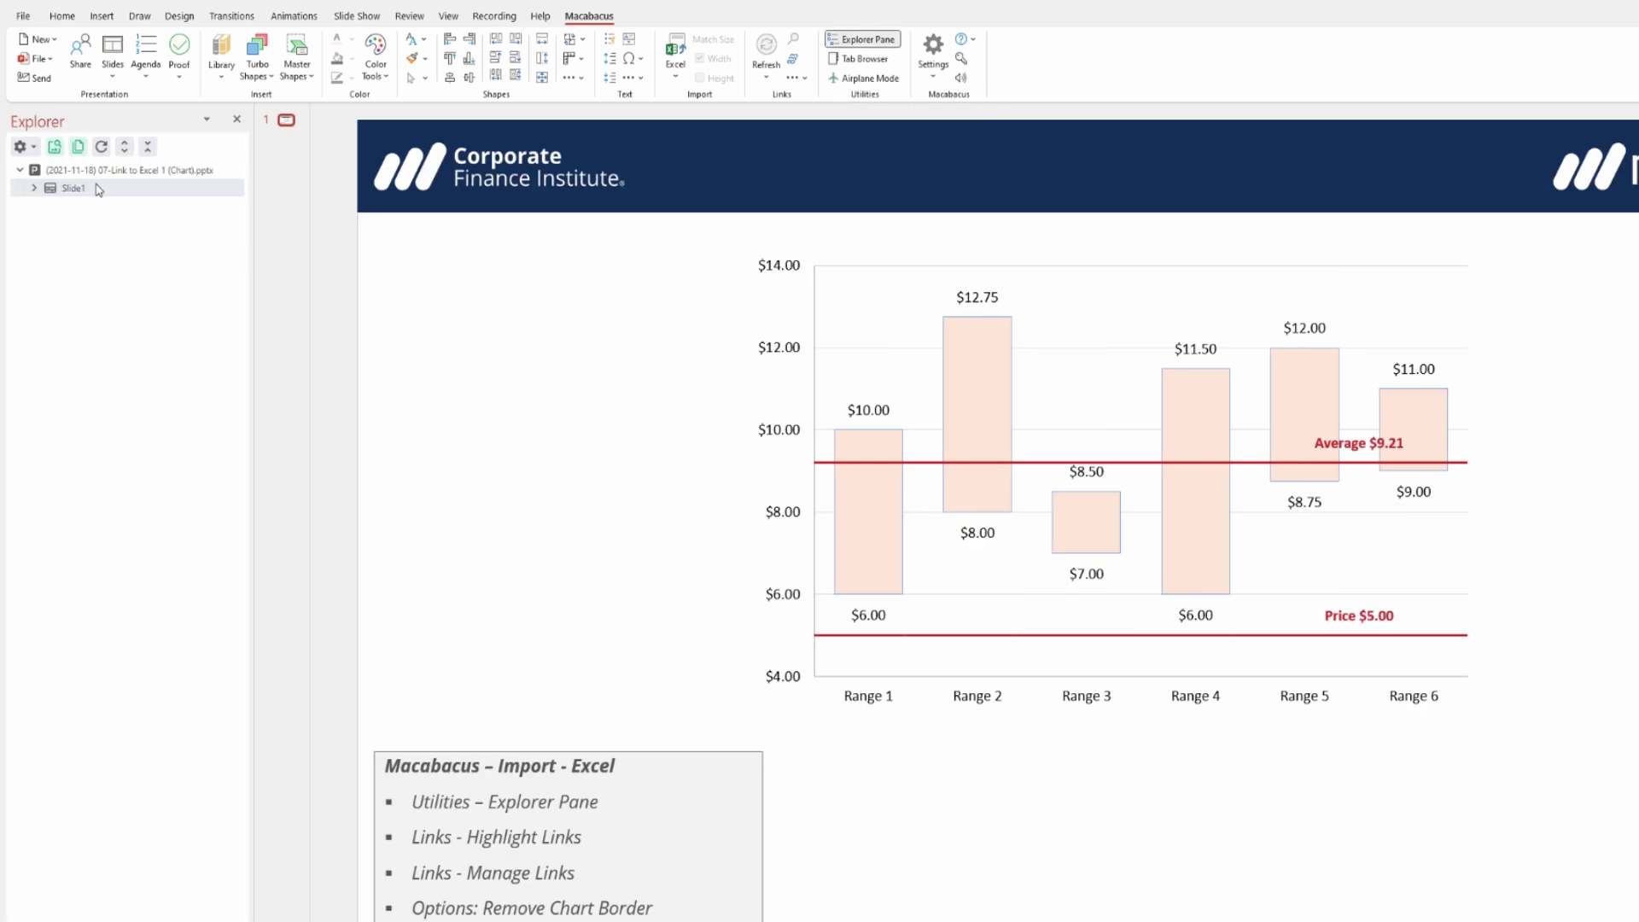
{"action": "left_click", "coordinate": [35, 189]}
{"action": "mouse_move", "coordinate": [93, 249]}
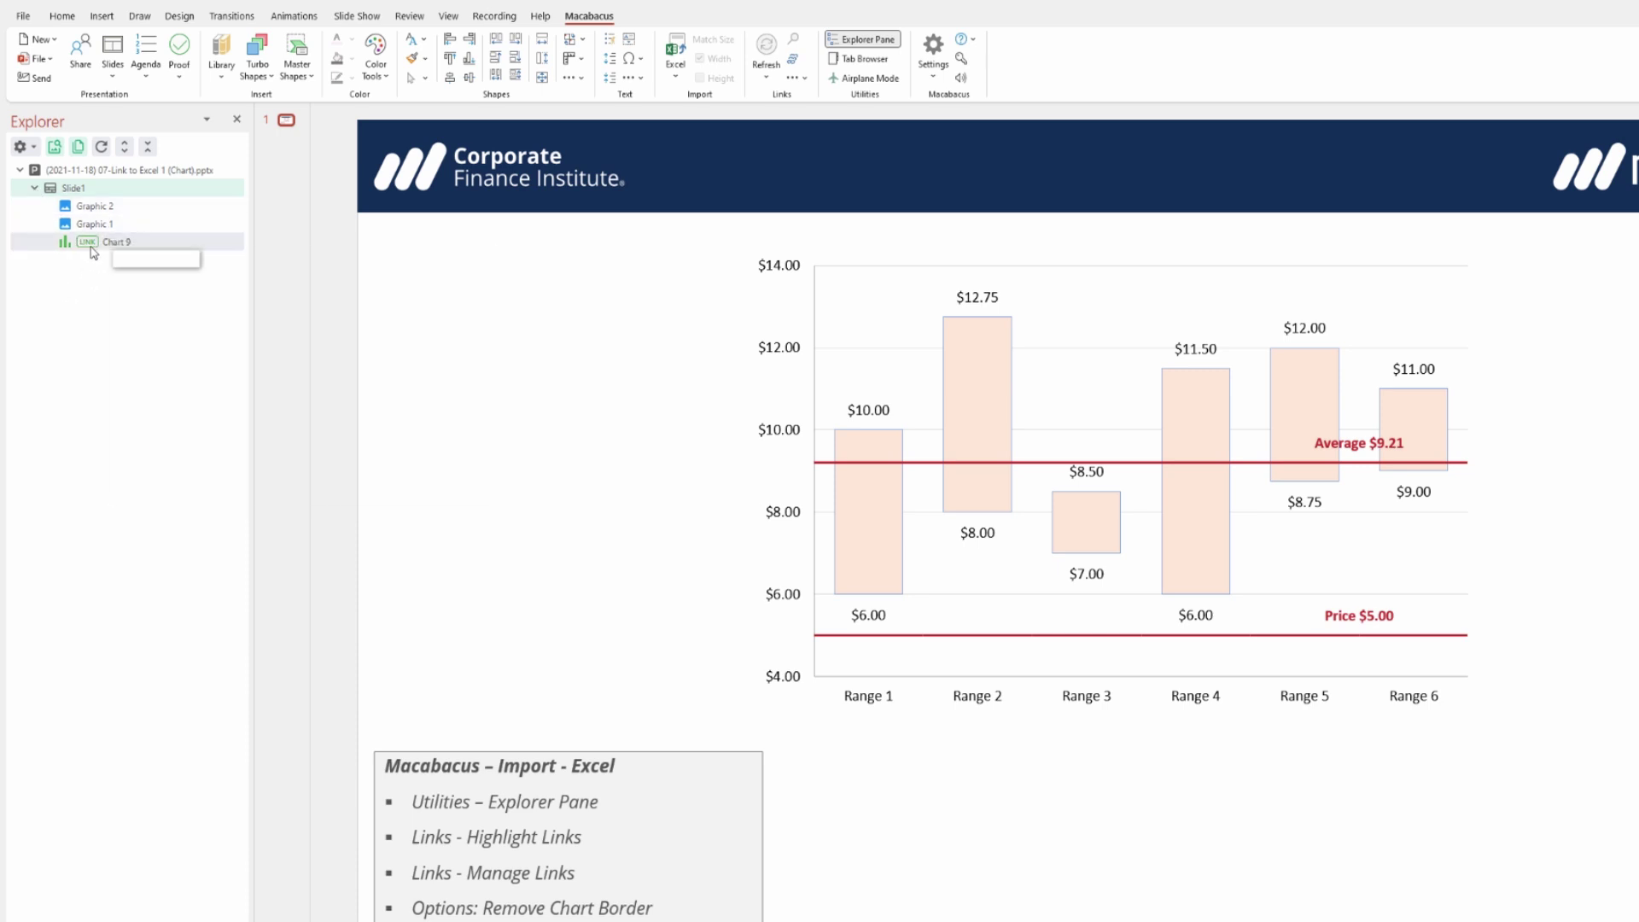
- Close the Explorer and review the single Excel link on slide 1 in Manage Links
{"action": "left_click", "coordinate": [237, 122]}
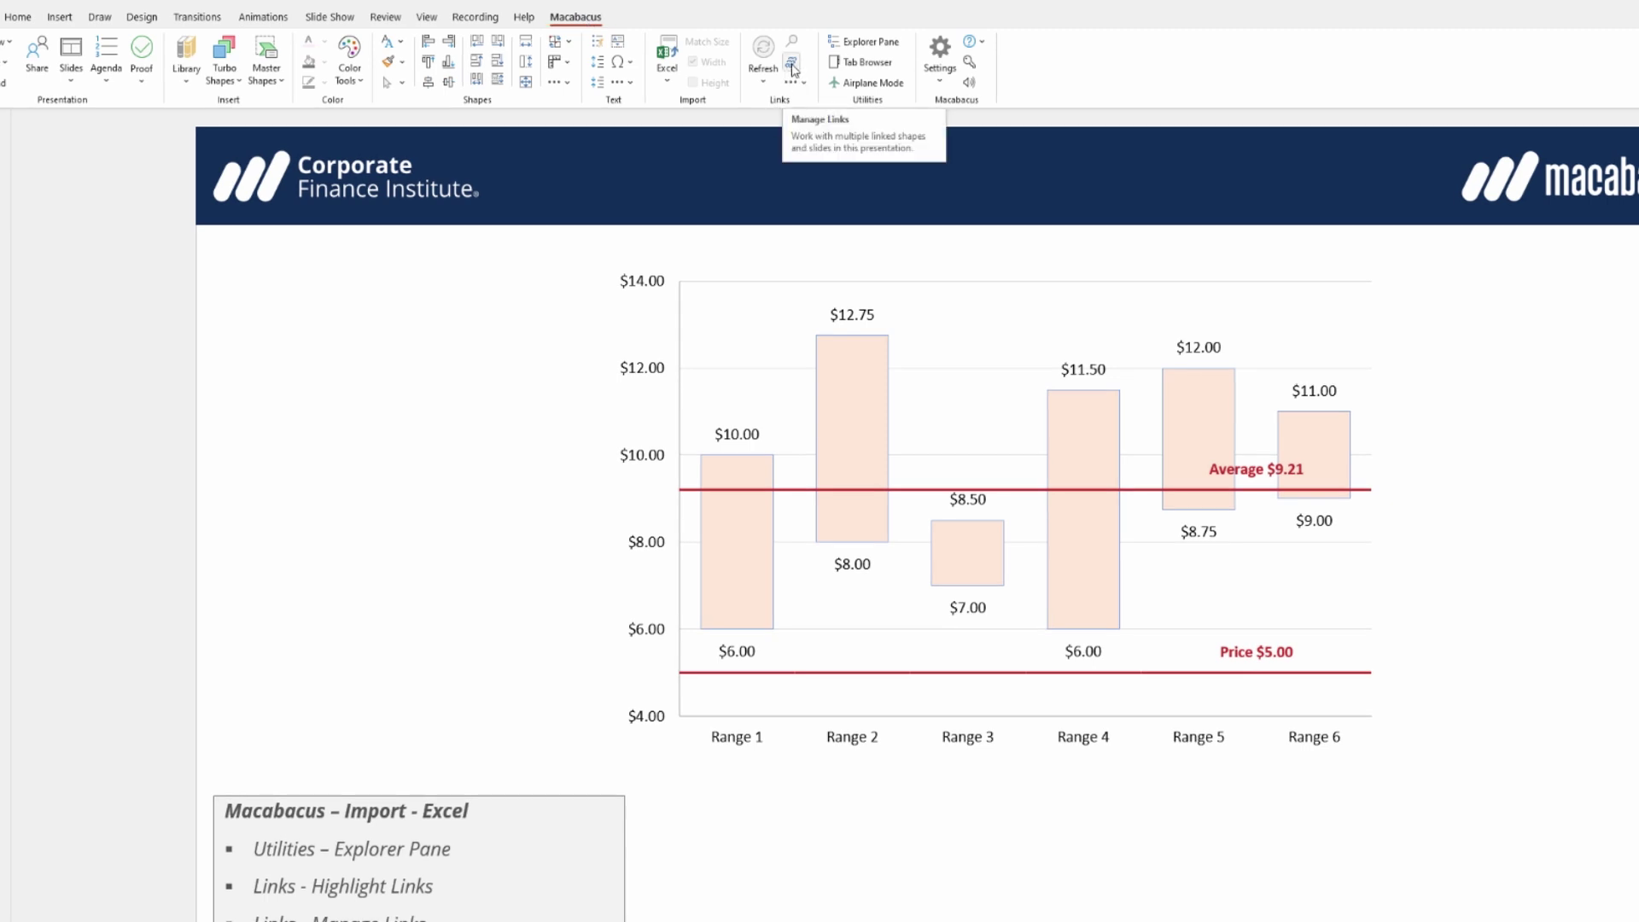
{"action": "left_click", "coordinate": [792, 66]}
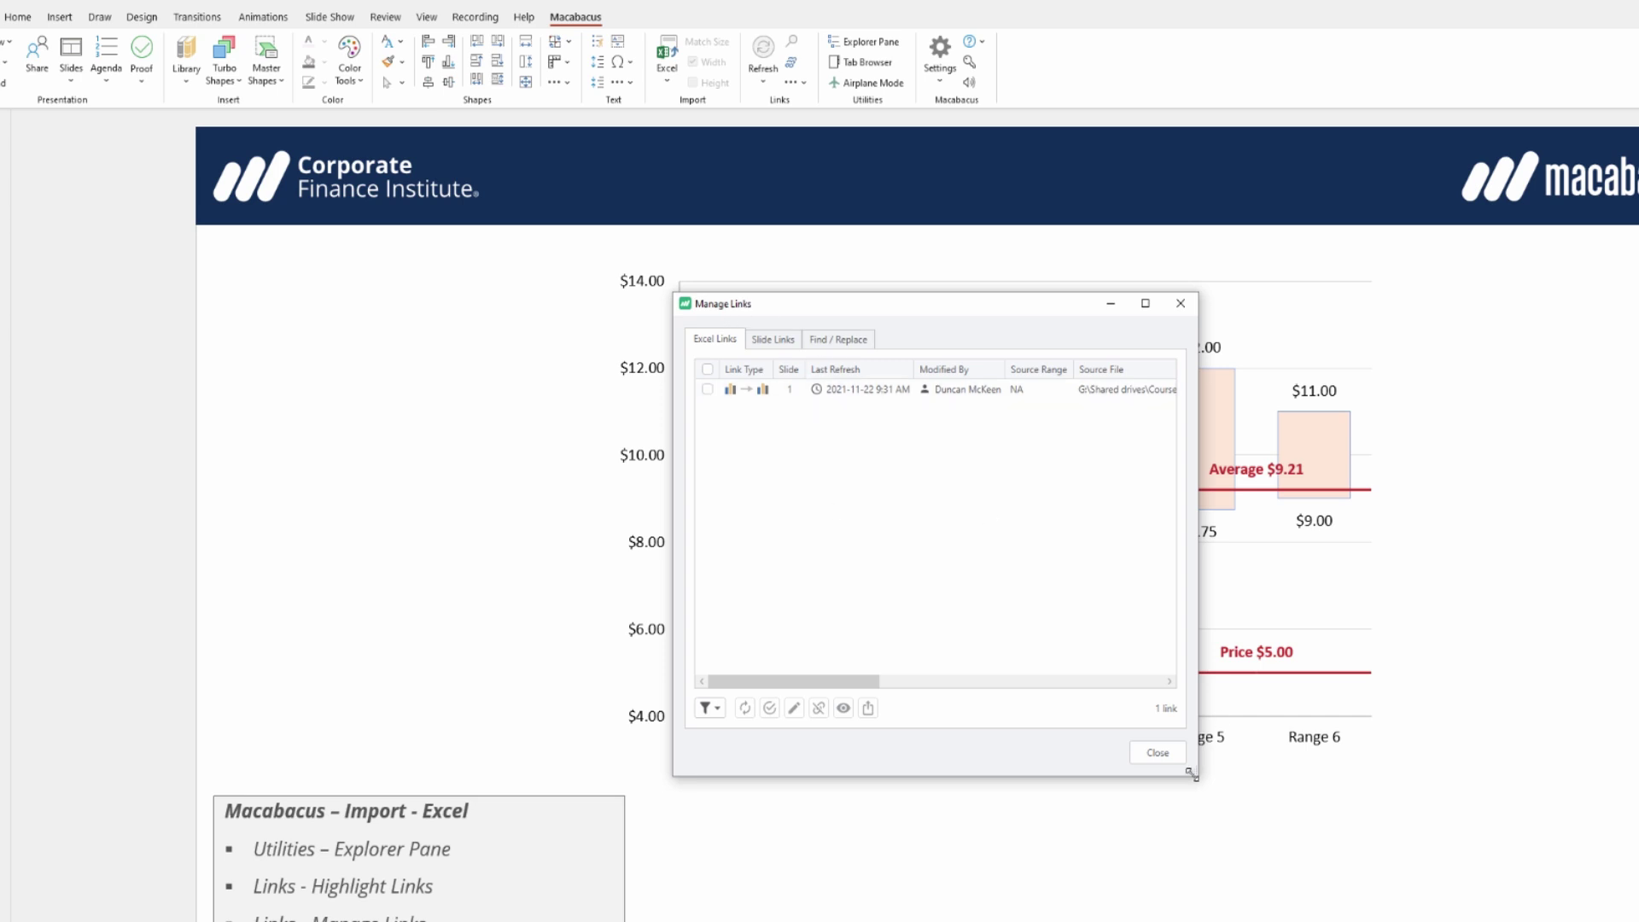
{"action": "left_click", "coordinate": [1157, 754]}
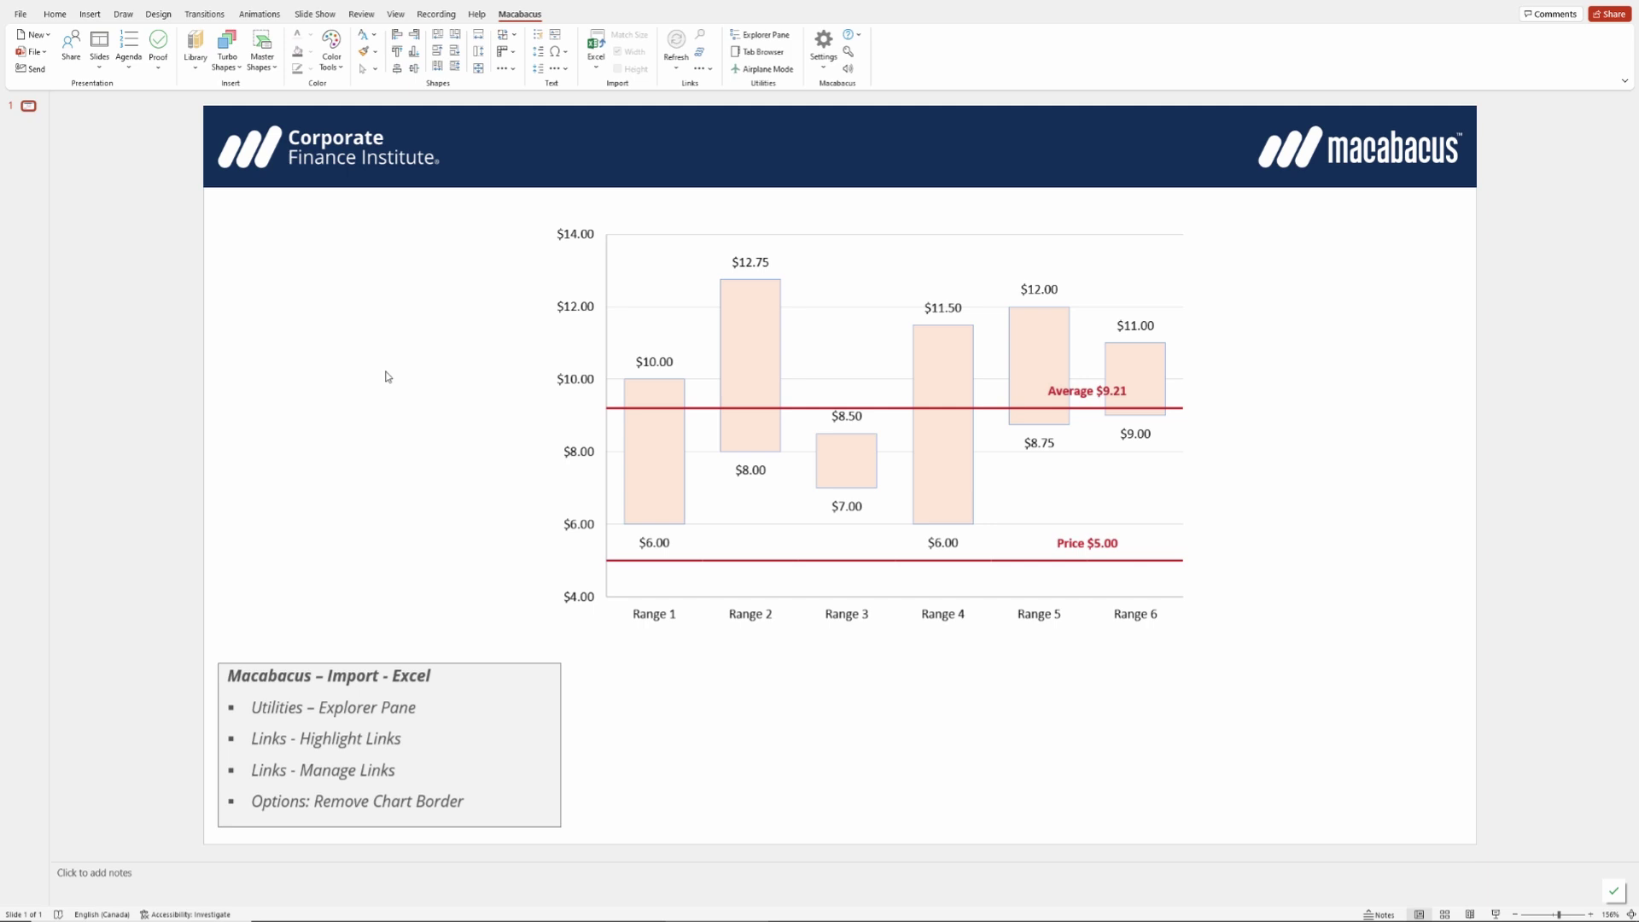
- Turn on Highlight Links from the Macabacus Links options to tint the linked chart yellow
{"action": "left_click", "coordinate": [411, 17]}
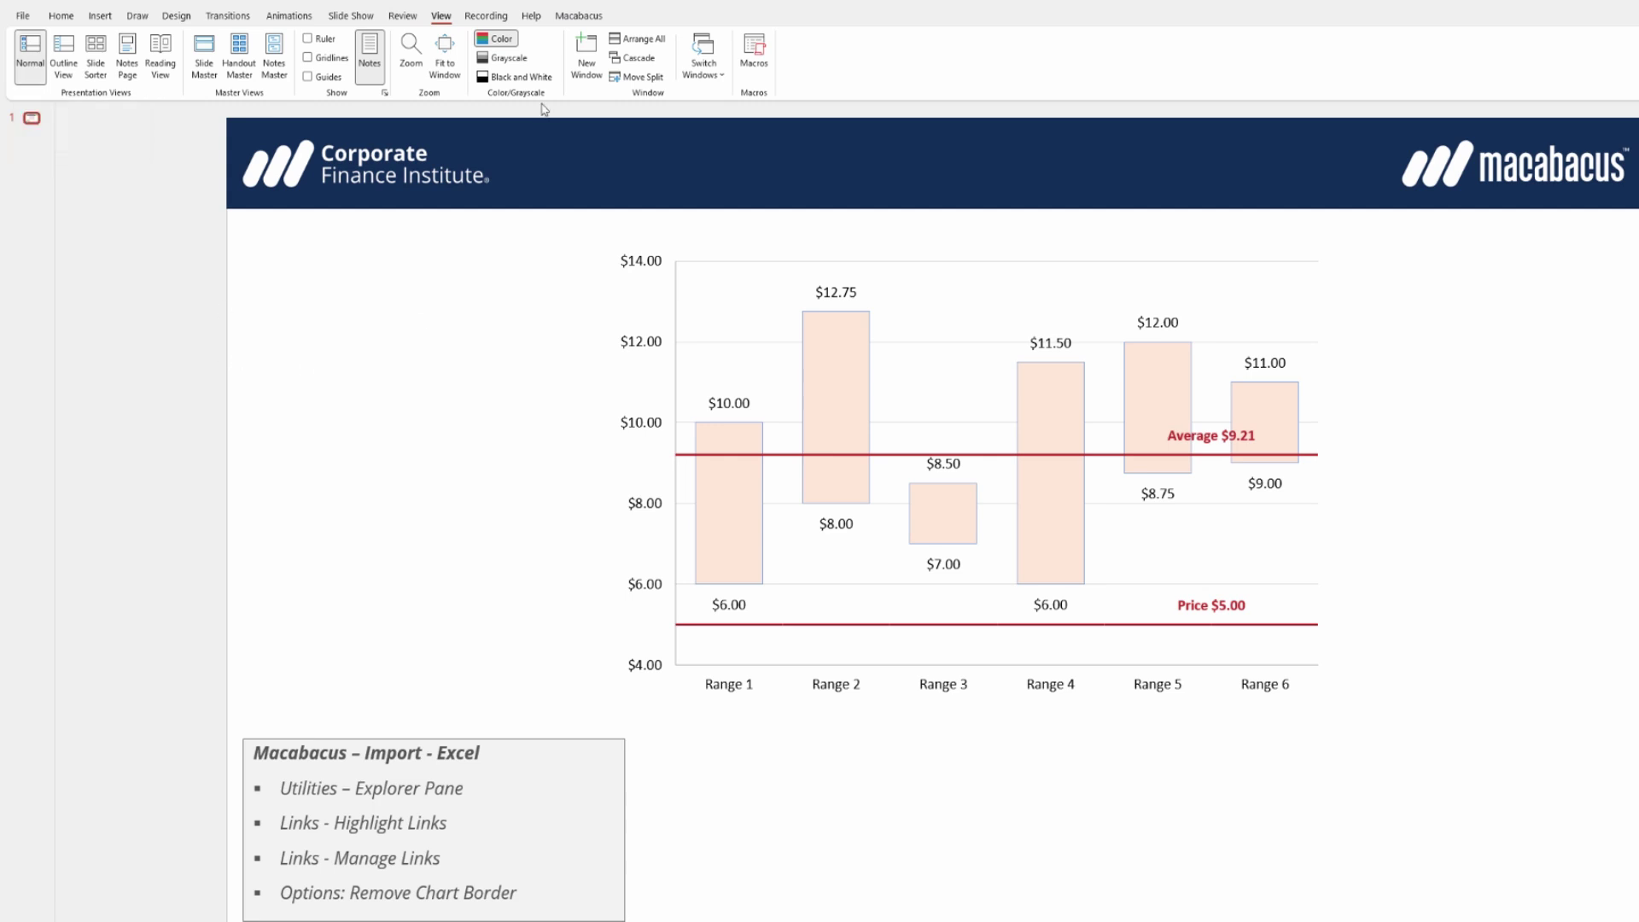
{"action": "left_click", "coordinate": [578, 21]}
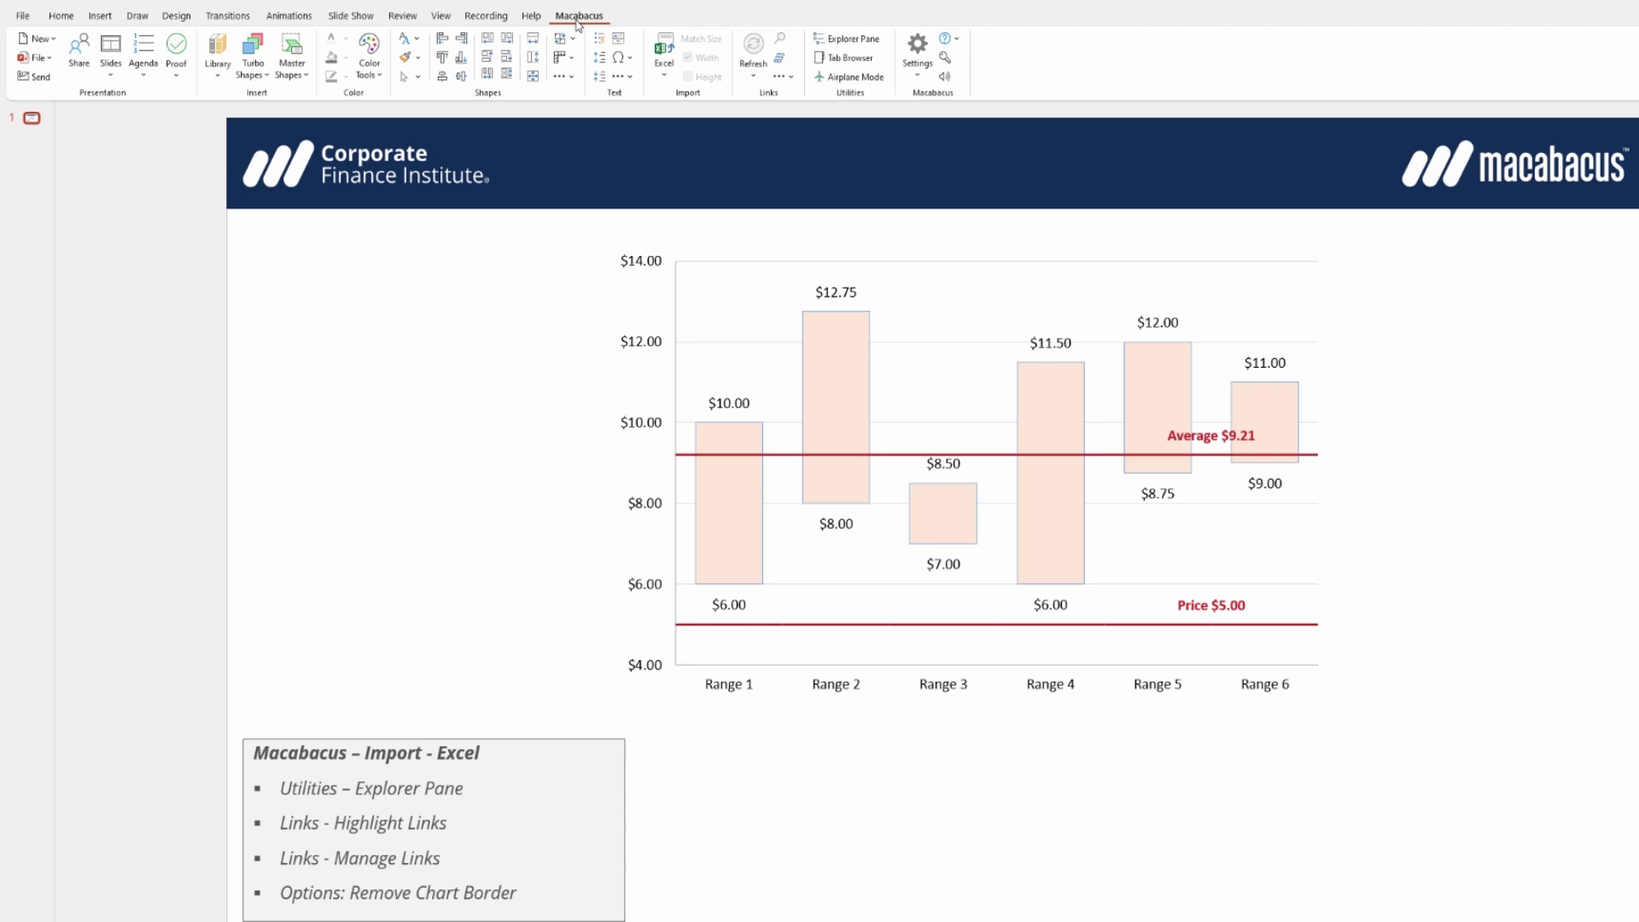
{"action": "left_click", "coordinate": [782, 76]}
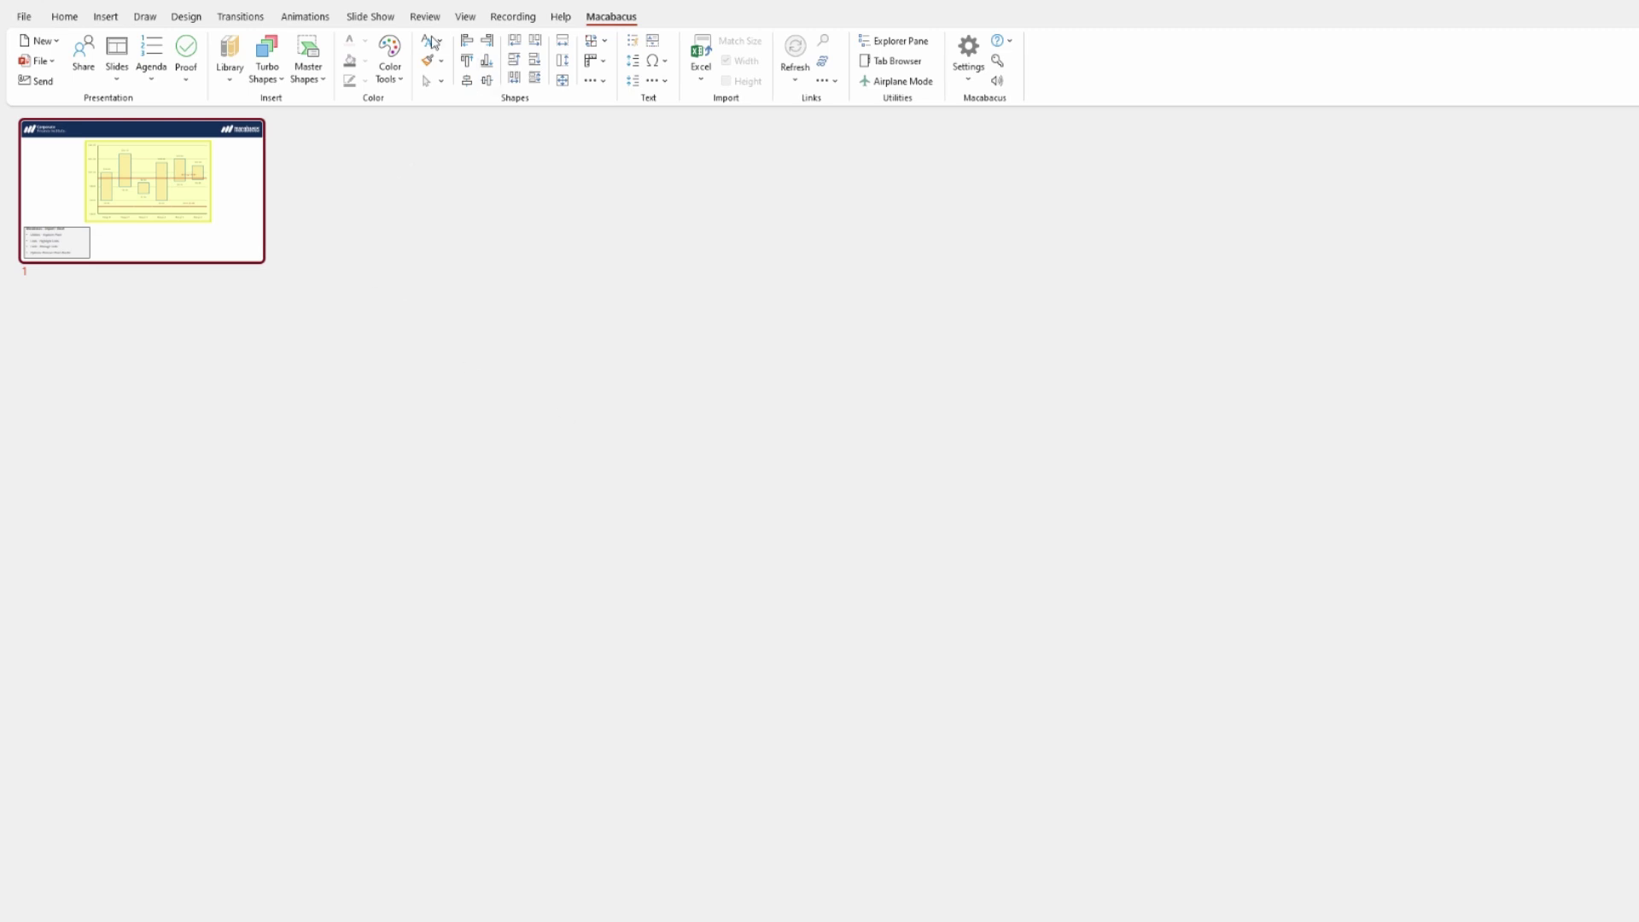
- Check the View options, then return to the Macabacus tools from slide sorter
{"action": "left_click", "coordinate": [466, 17]}
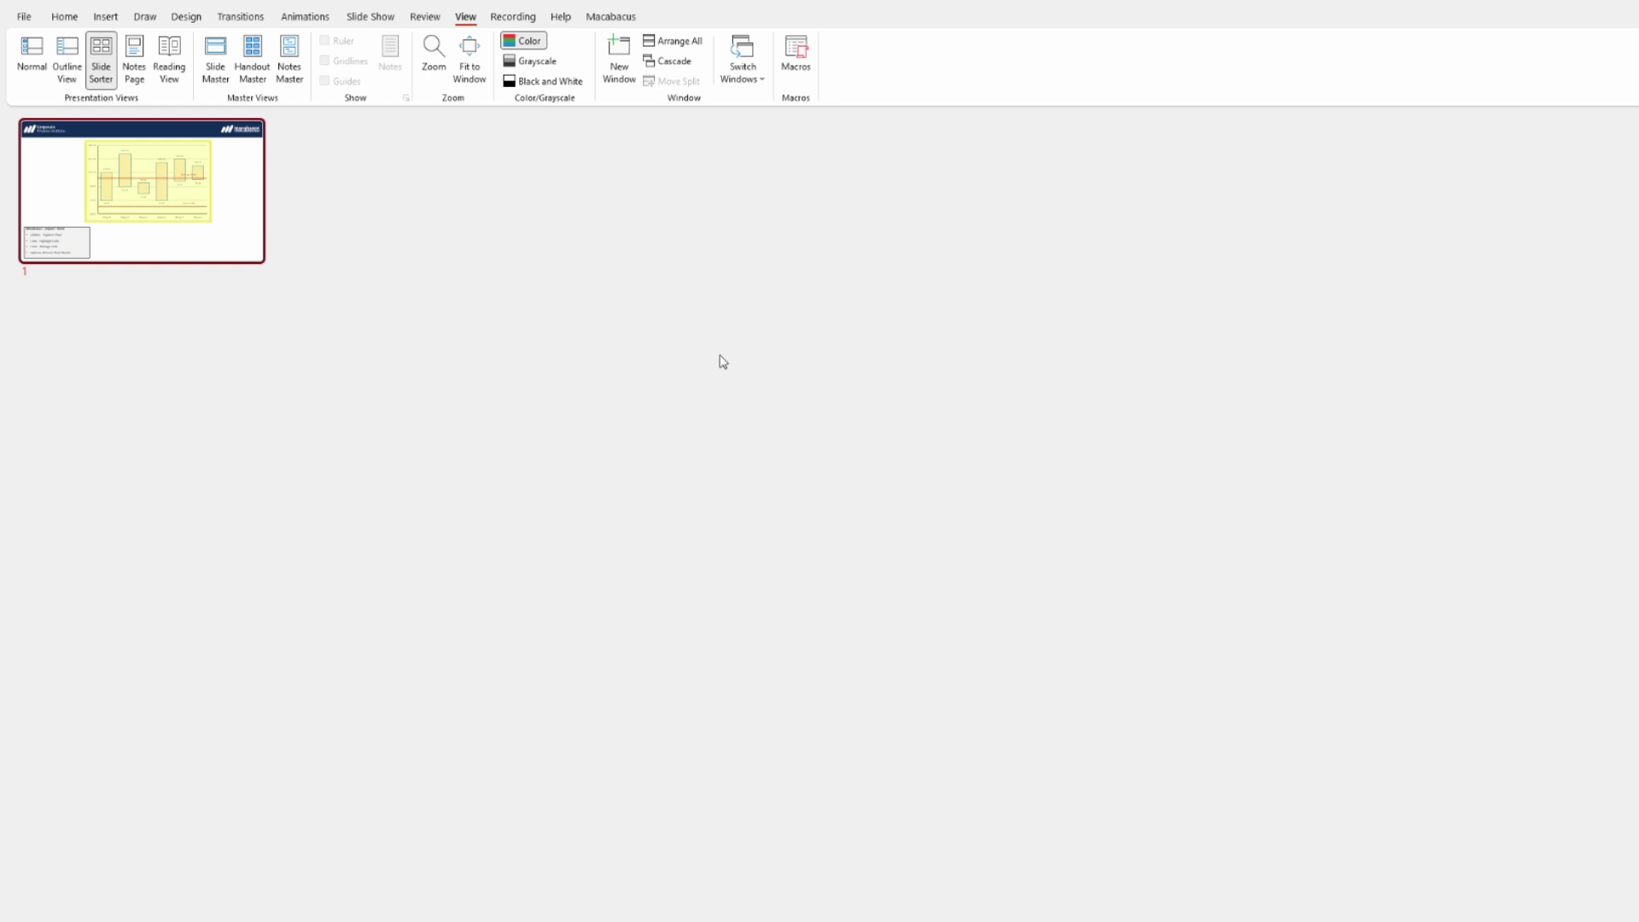
{"action": "key", "text": "alt+y"}
{"action": "key", "text": "2"}
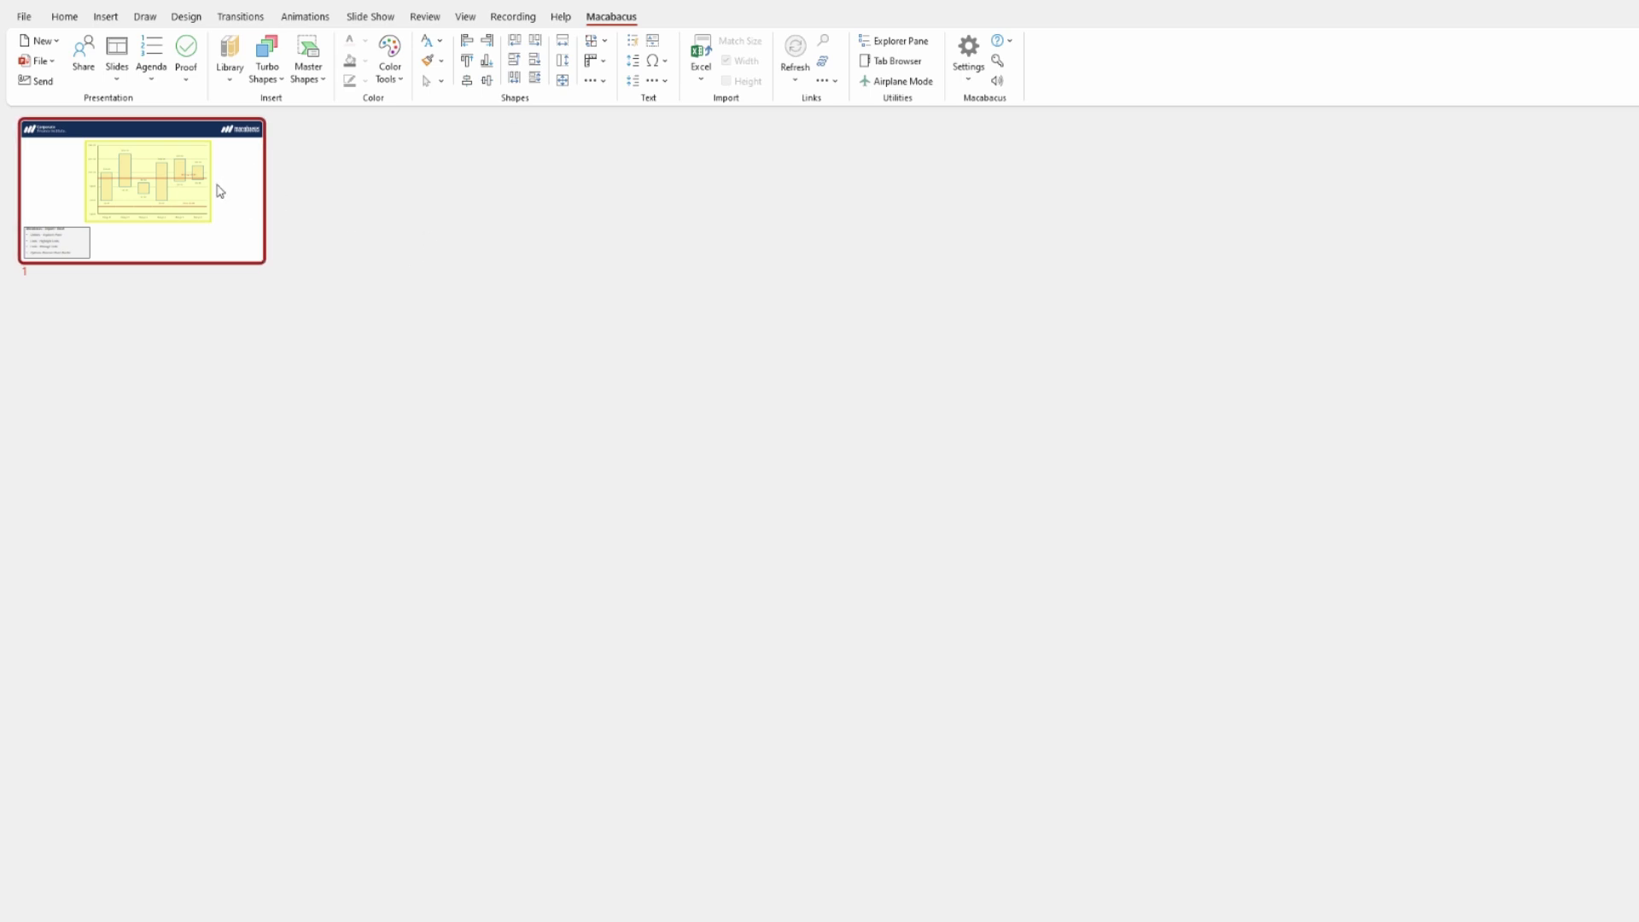
{"action": "double_click", "coordinate": [134, 190]}
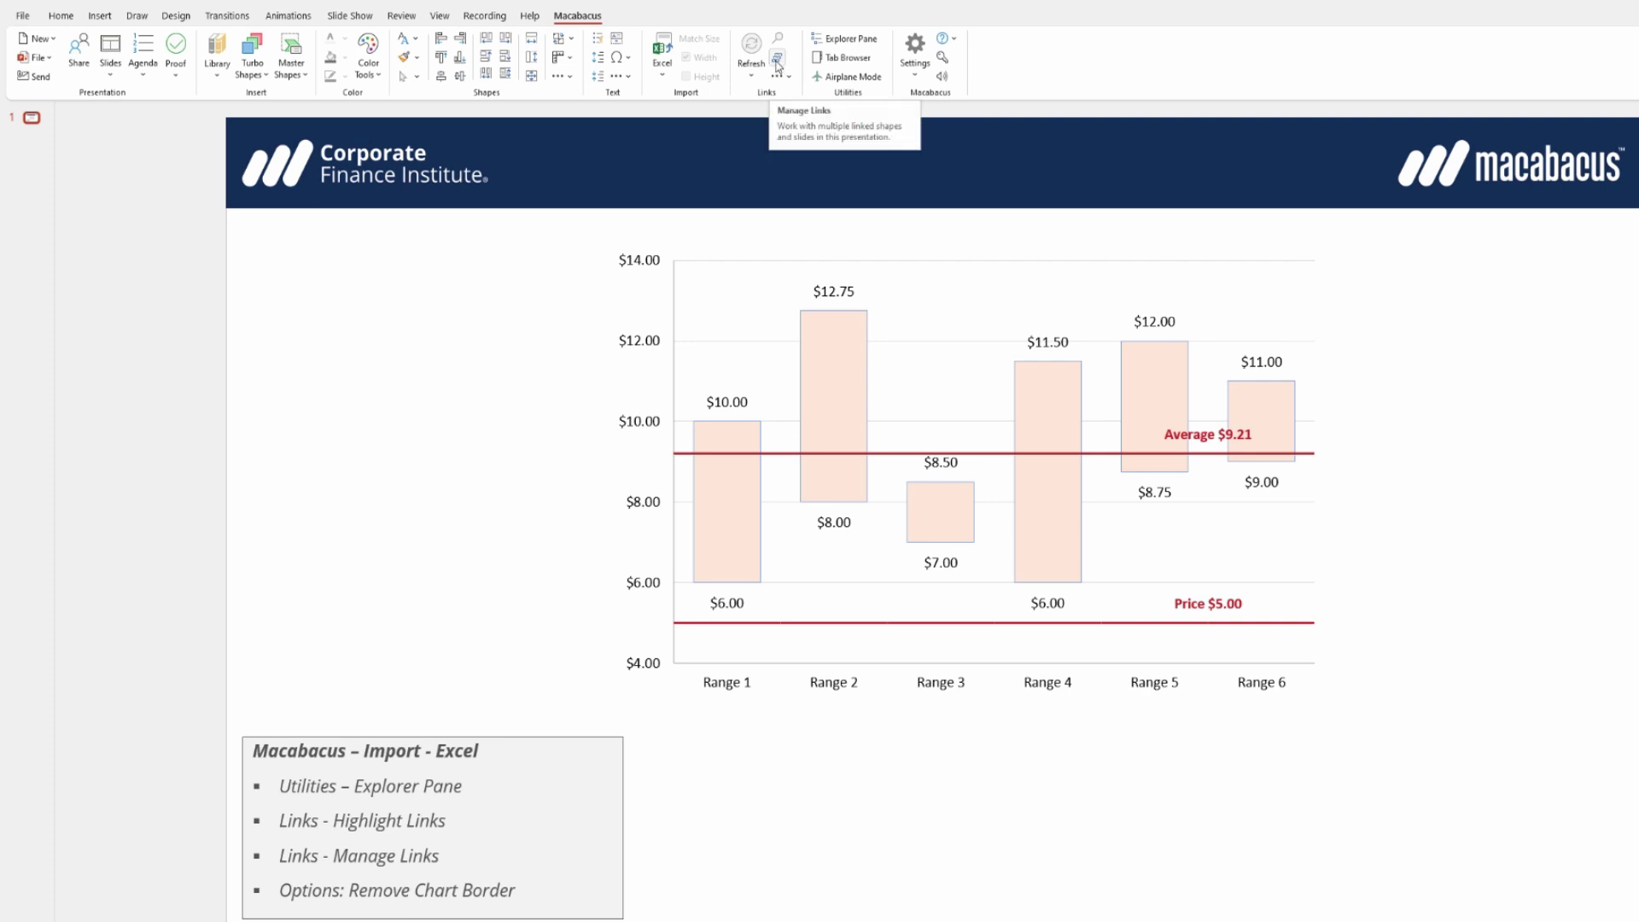
{"action": "left_click", "coordinate": [790, 76]}
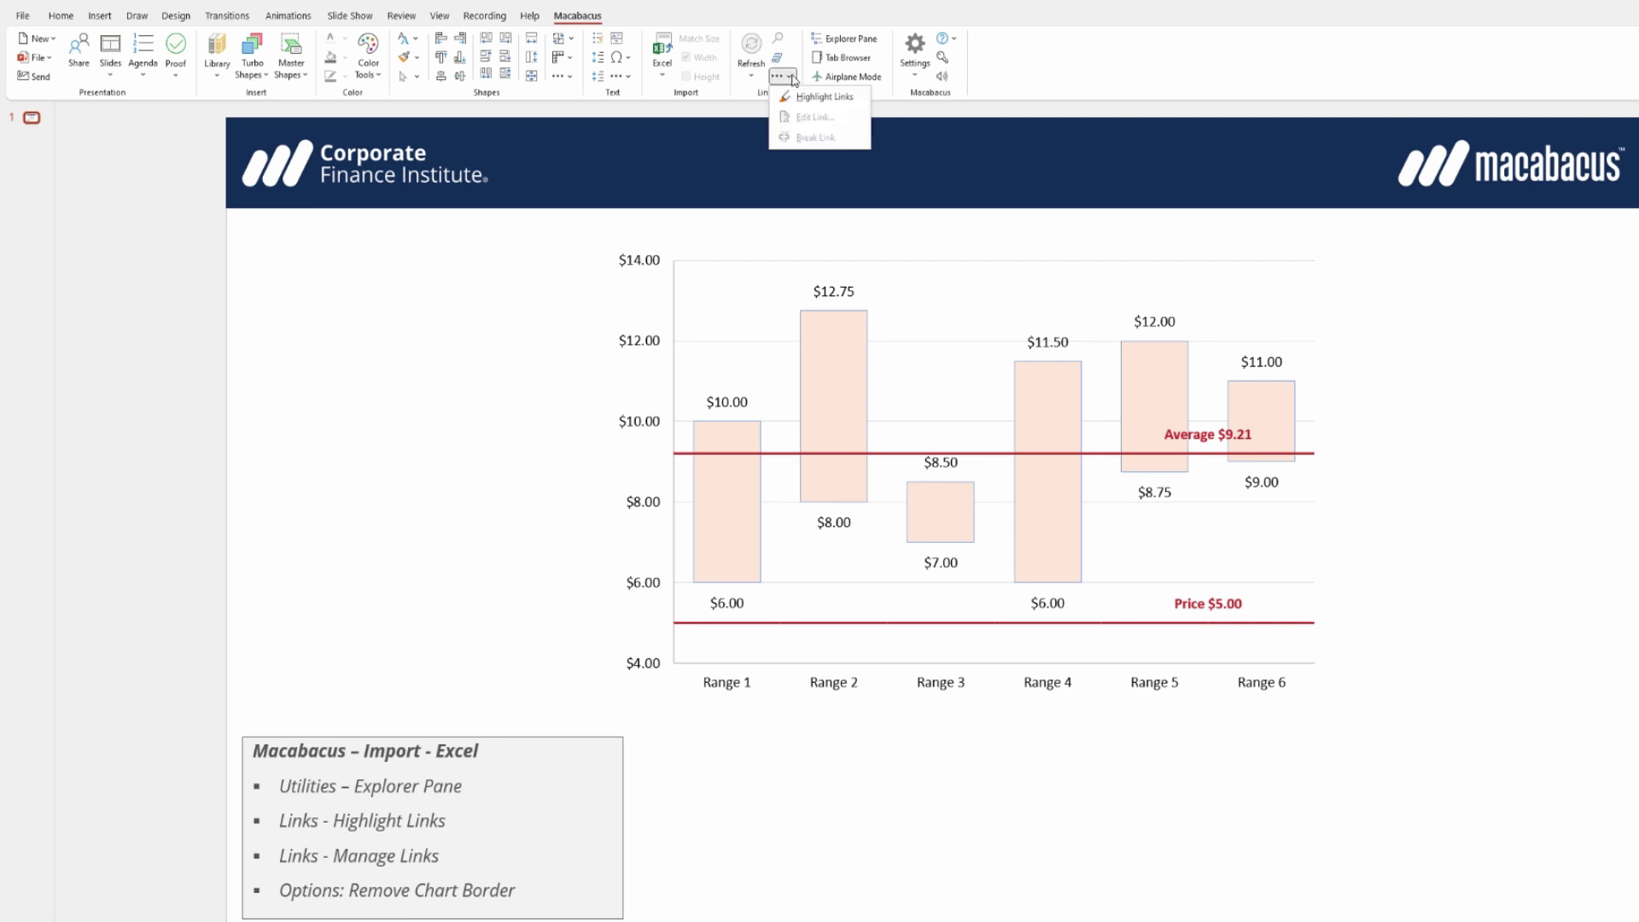